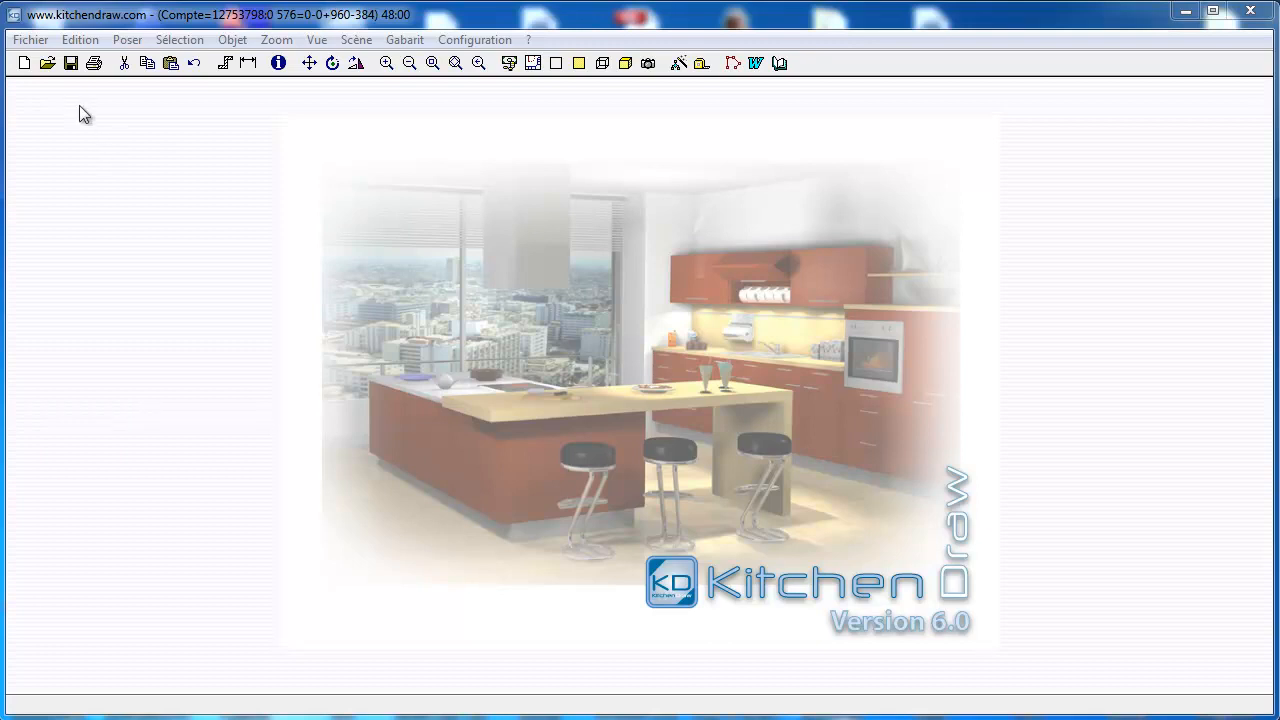
Step: Create a new scene for the project "Ma scène", keeping the default room dimensions and no walls
{"action": "left_click", "coordinate": [24, 63]}
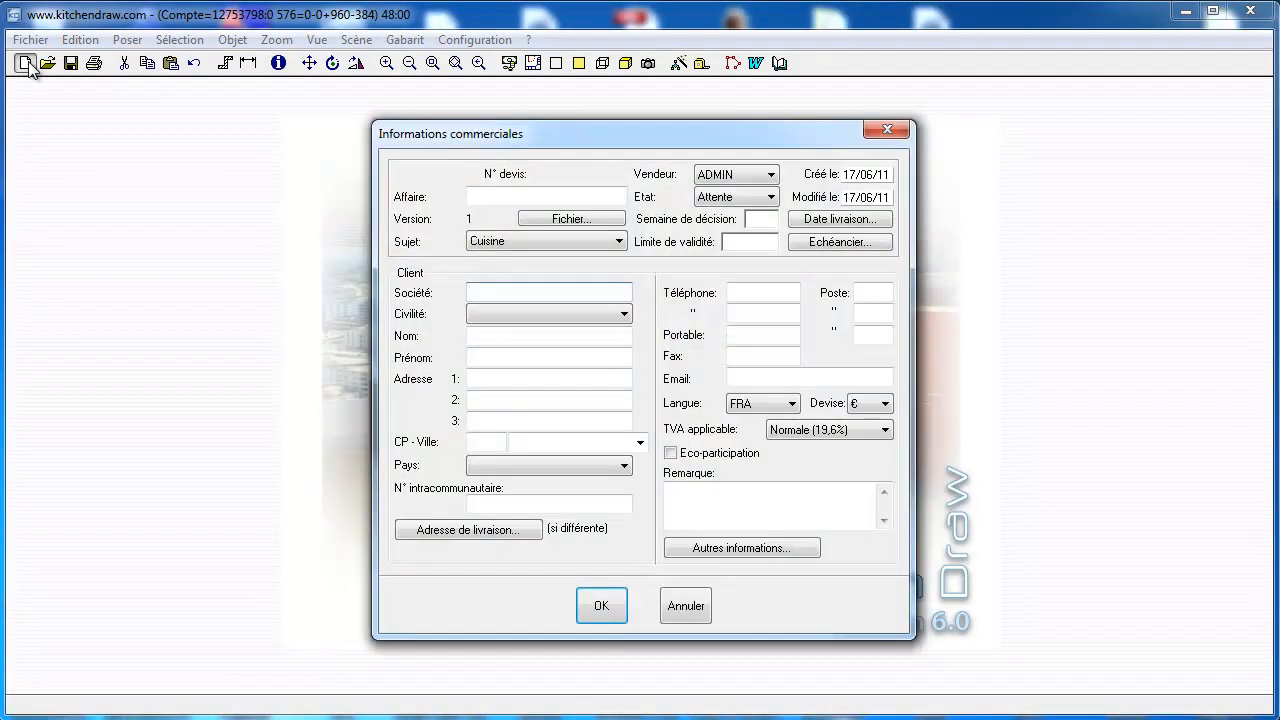
{"action": "type", "text": "Ma scène"}
{"action": "left_click", "coordinate": [601, 607]}
{"action": "left_click", "coordinate": [594, 614]}
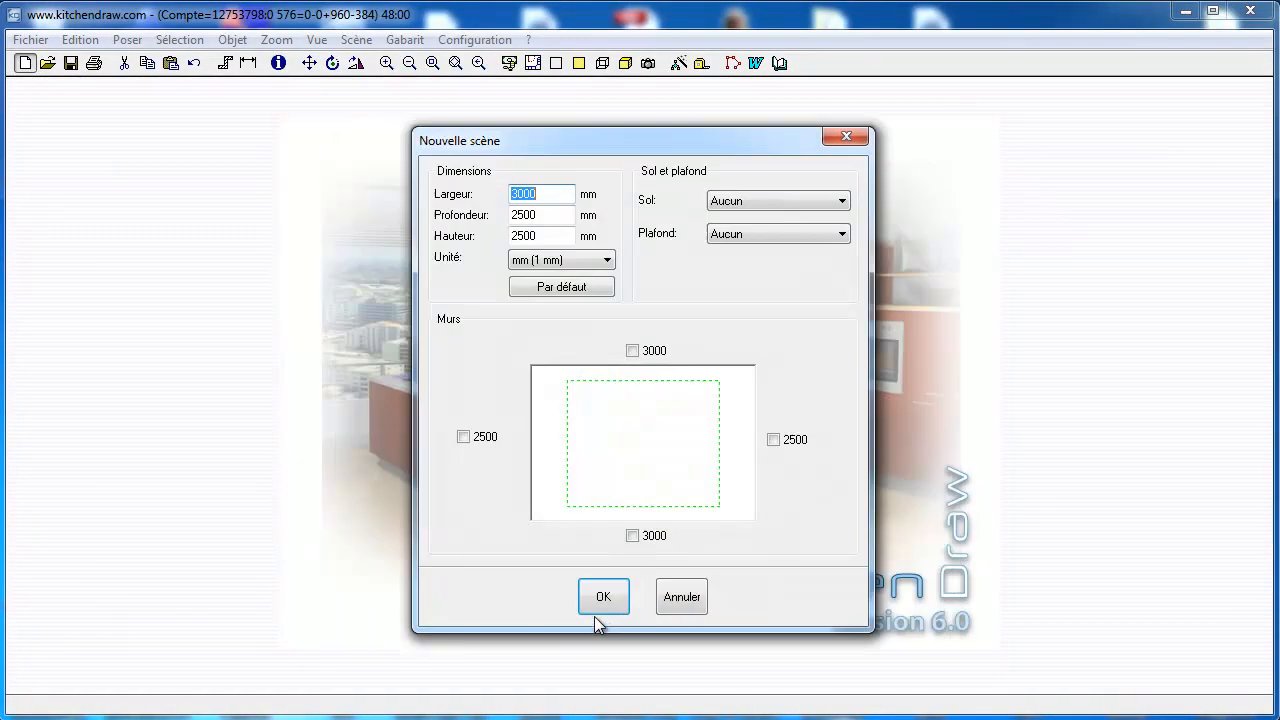
{"action": "left_click", "coordinate": [602, 605]}
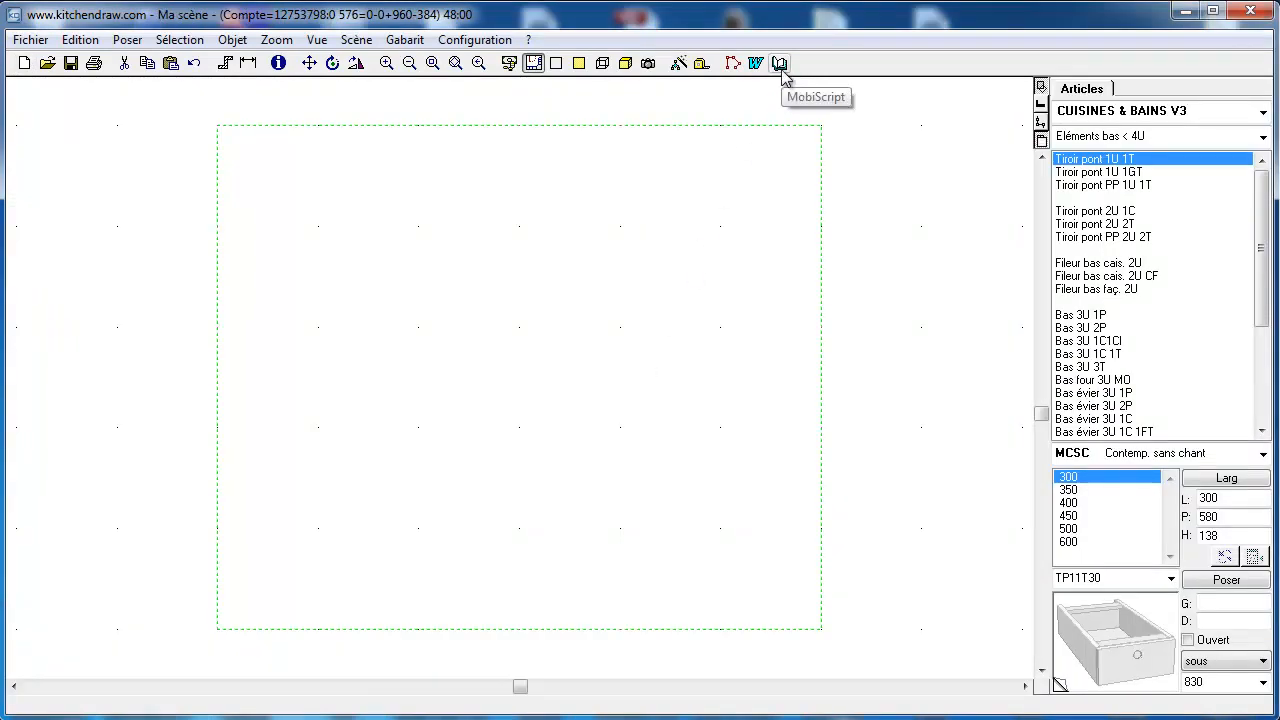
Step: Open the MobiScript catalogue editor
{"action": "left_click", "coordinate": [478, 40]}
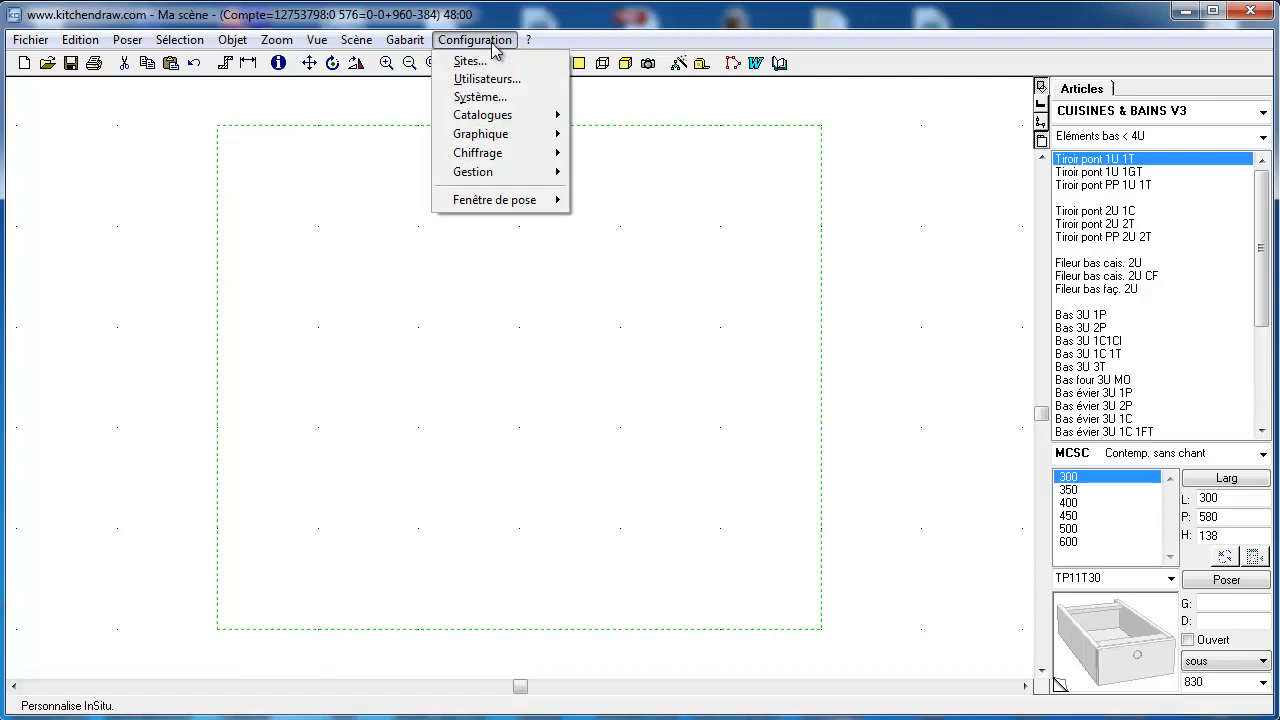
{"action": "mouse_move", "coordinate": [490, 117]}
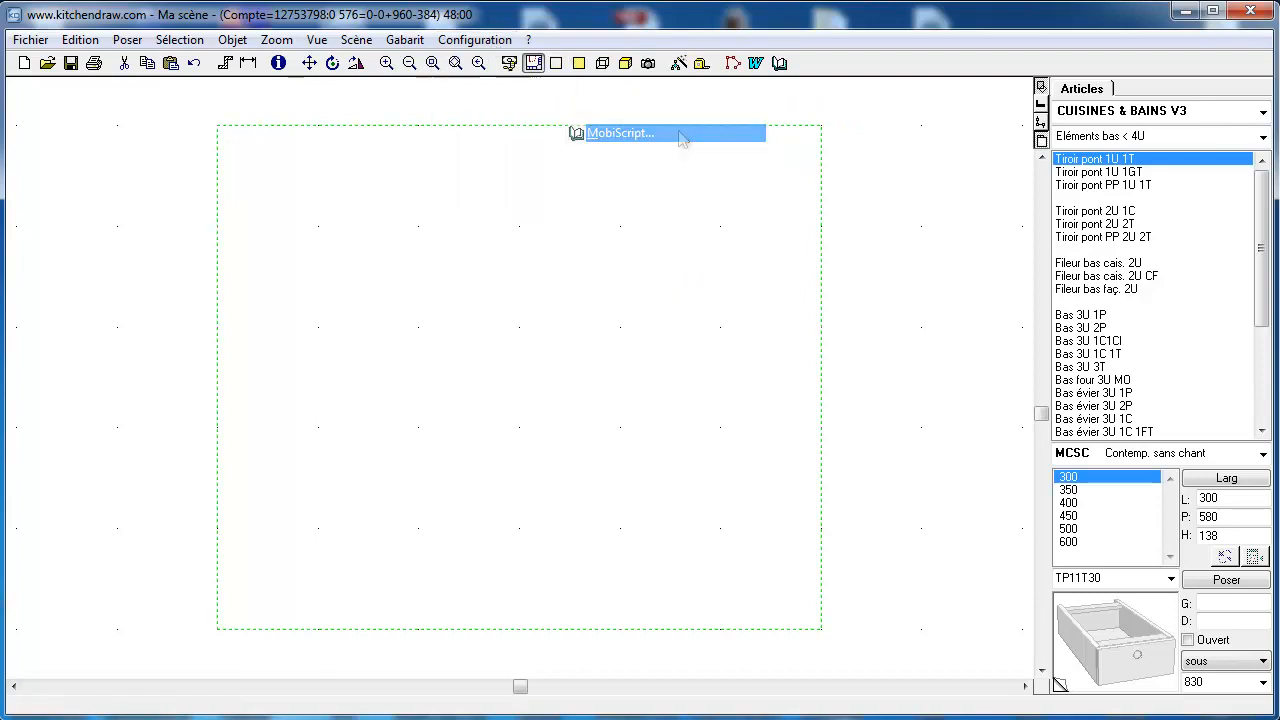
{"action": "left_click", "coordinate": [678, 134]}
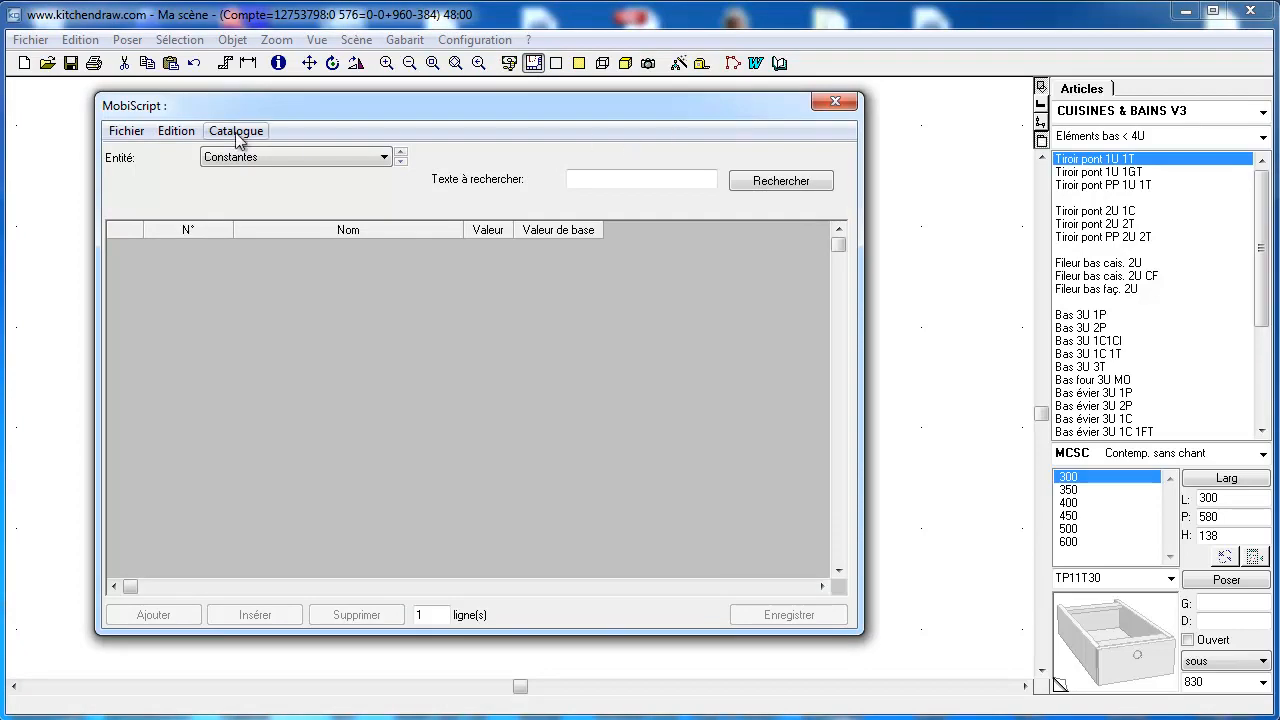
Step: Create a new catalogue with the file name moncat and the name "Mon catalogue", keeping the other default characteristics
{"action": "left_click", "coordinate": [126, 134]}
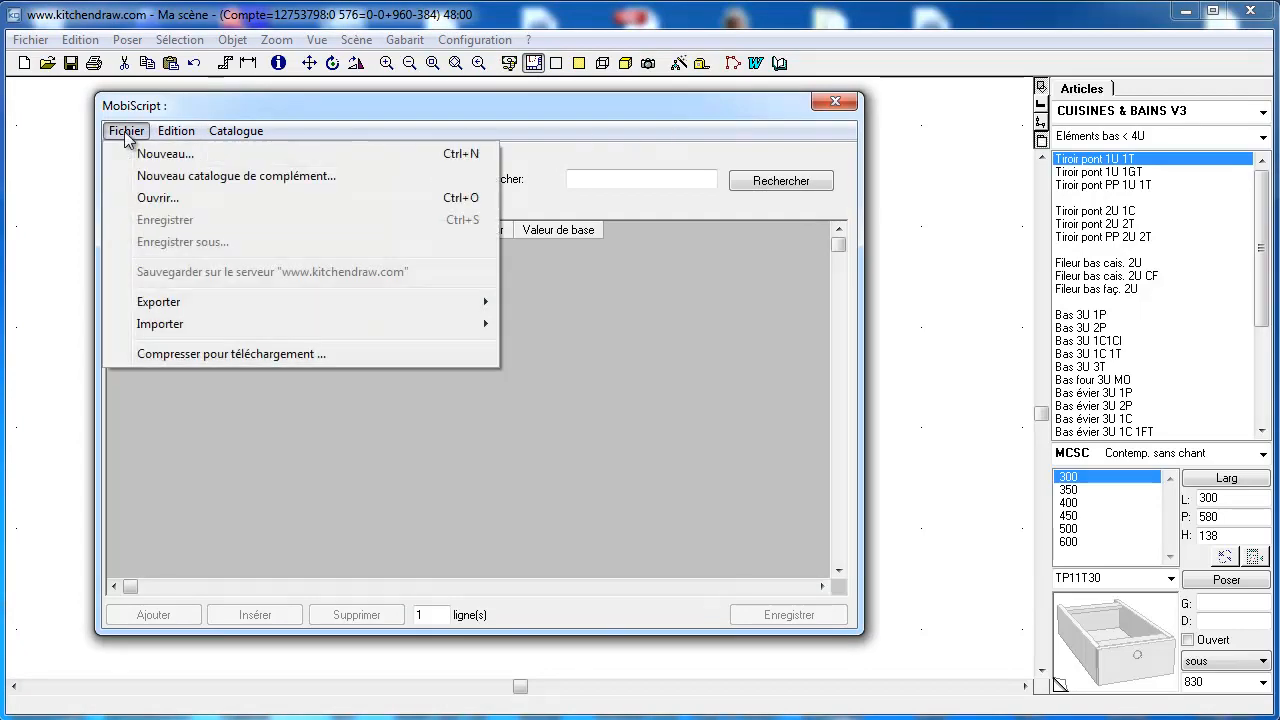
{"action": "left_click", "coordinate": [248, 158]}
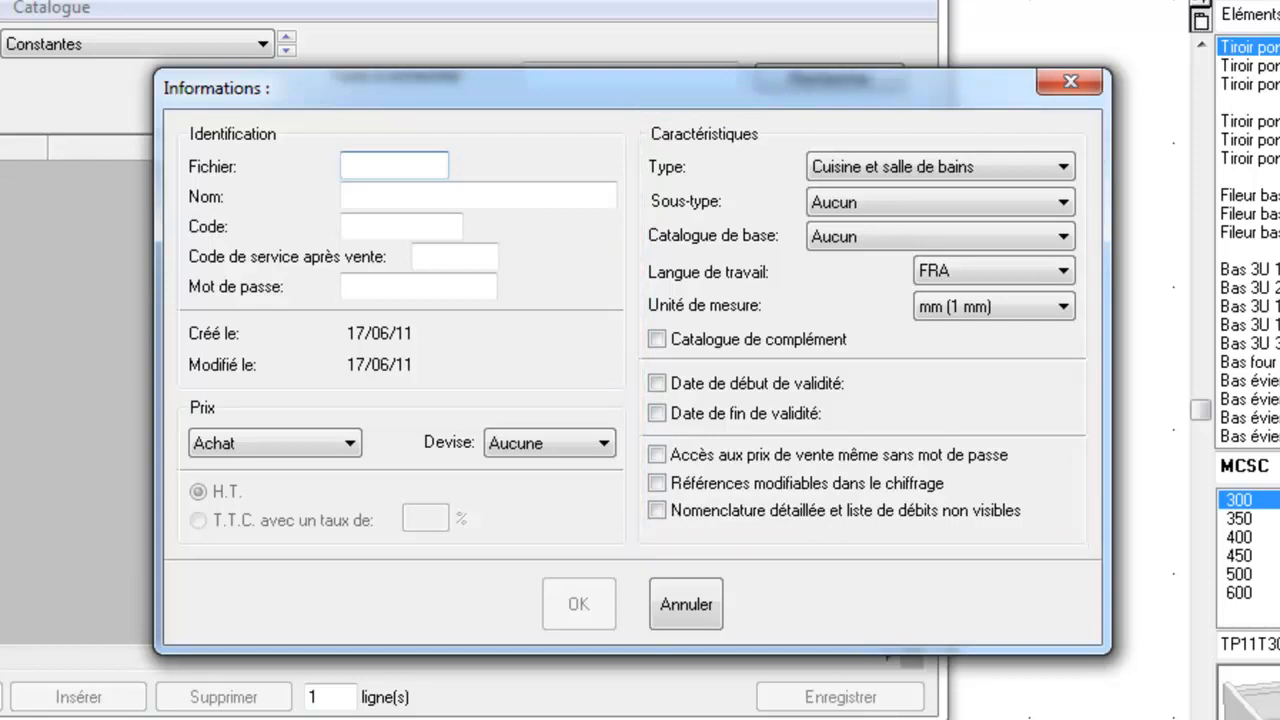
{"action": "type", "text": "moncat"}
{"action": "key", "text": "Tab"}
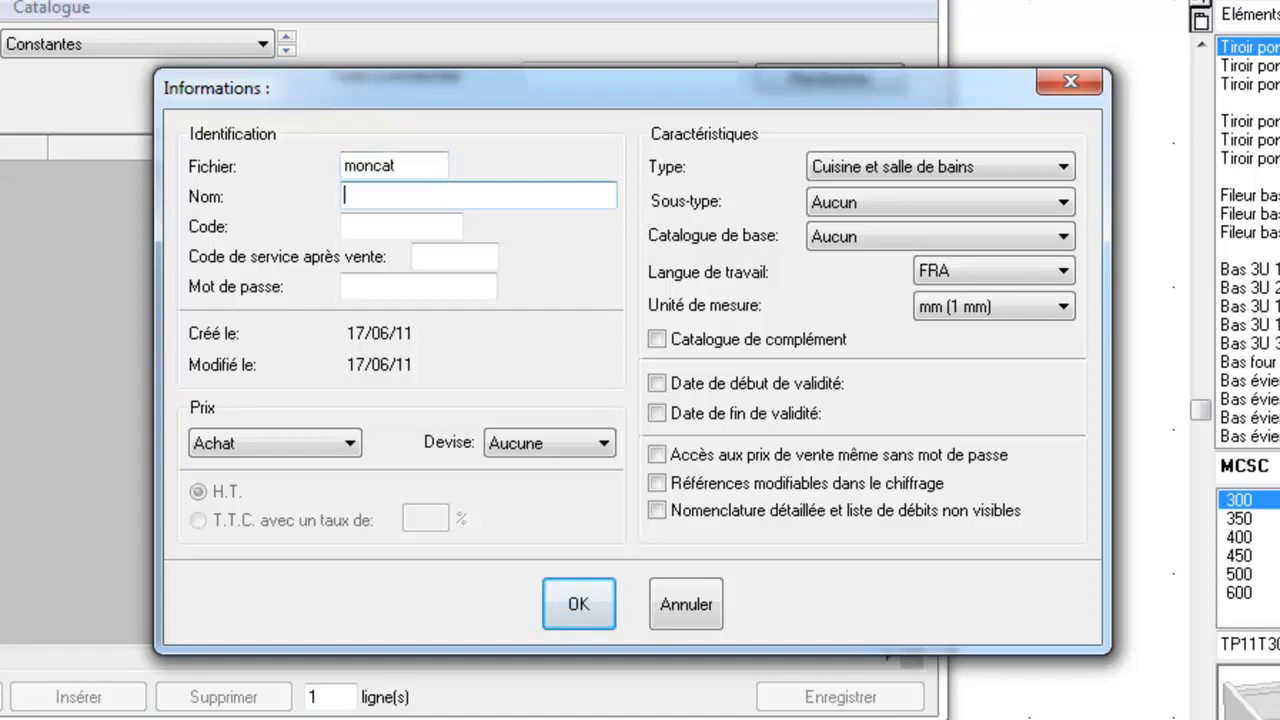
{"action": "type", "text": "Mon catalogue"}
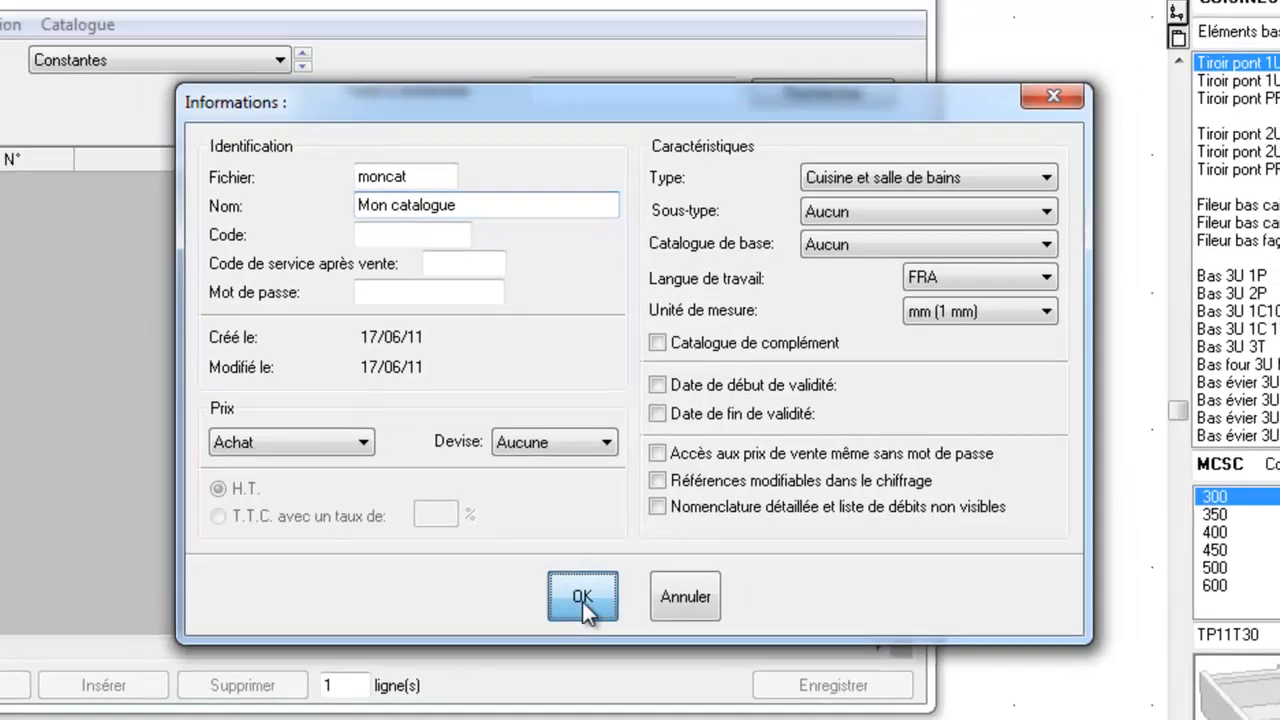
{"action": "left_click", "coordinate": [585, 606]}
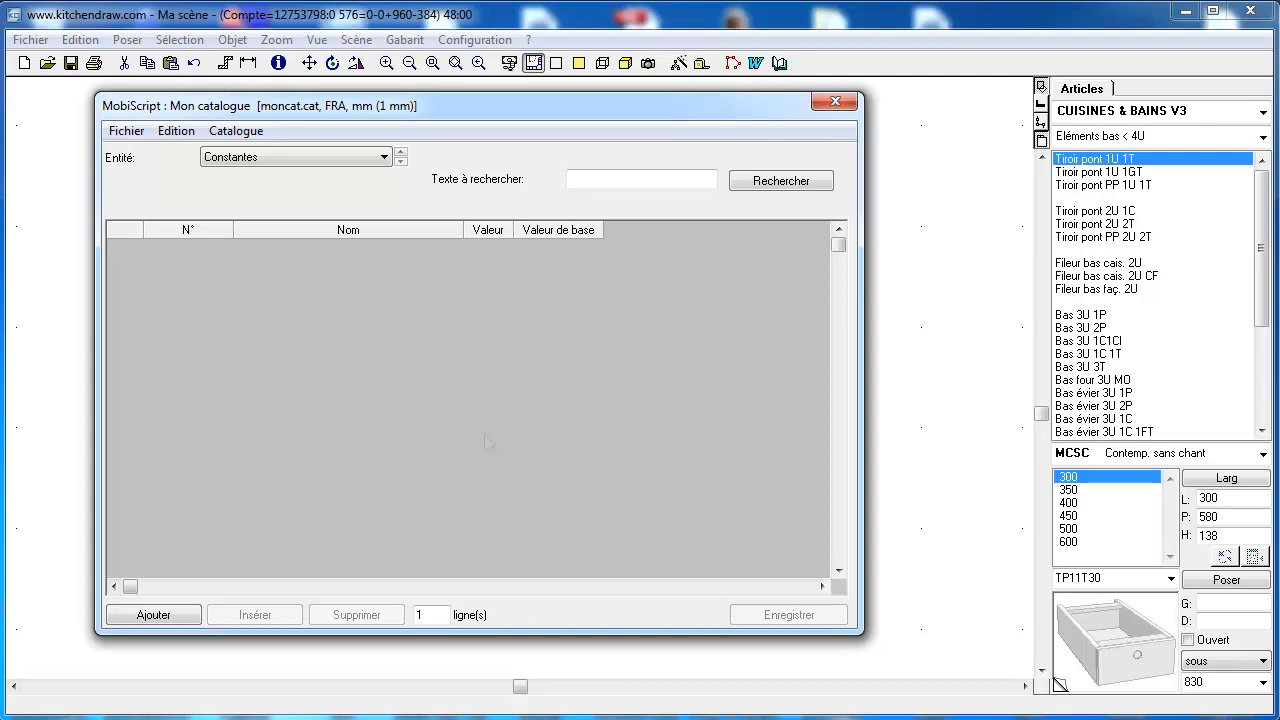
Step: Review the general information of the catalogue "Mon catalogue" and close it
{"action": "left_click", "coordinate": [233, 130]}
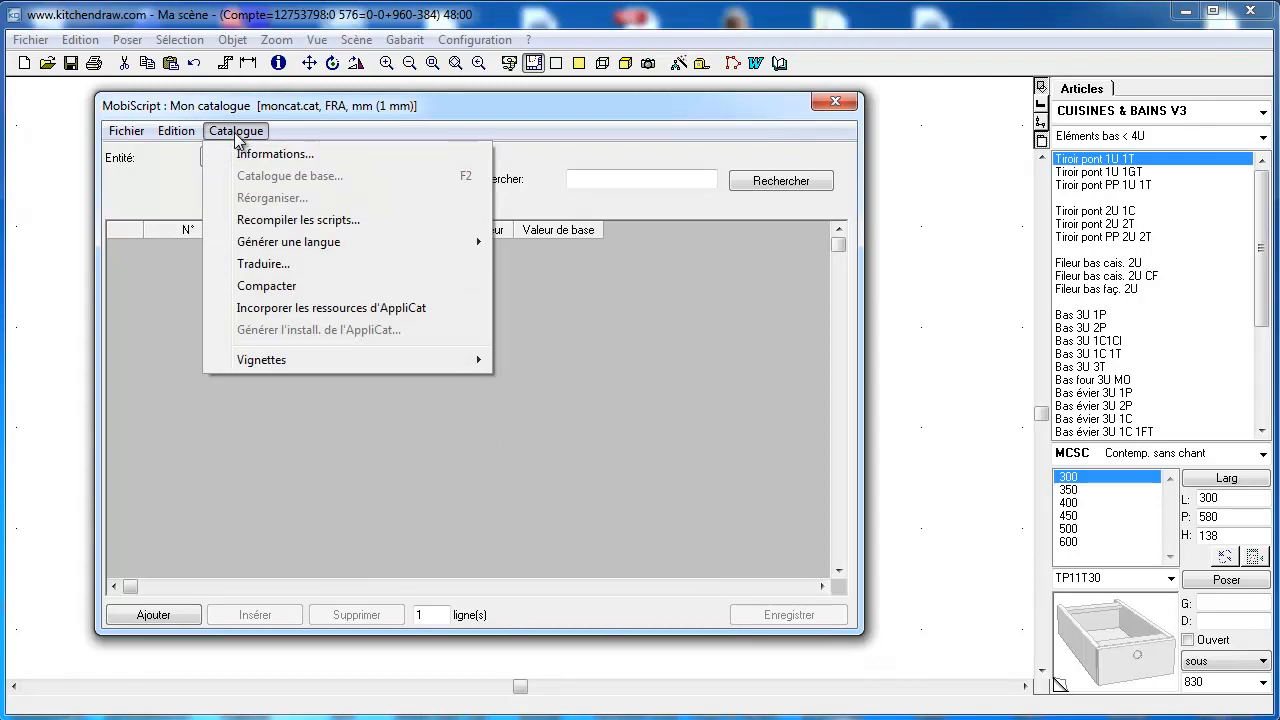
{"action": "left_click", "coordinate": [385, 156]}
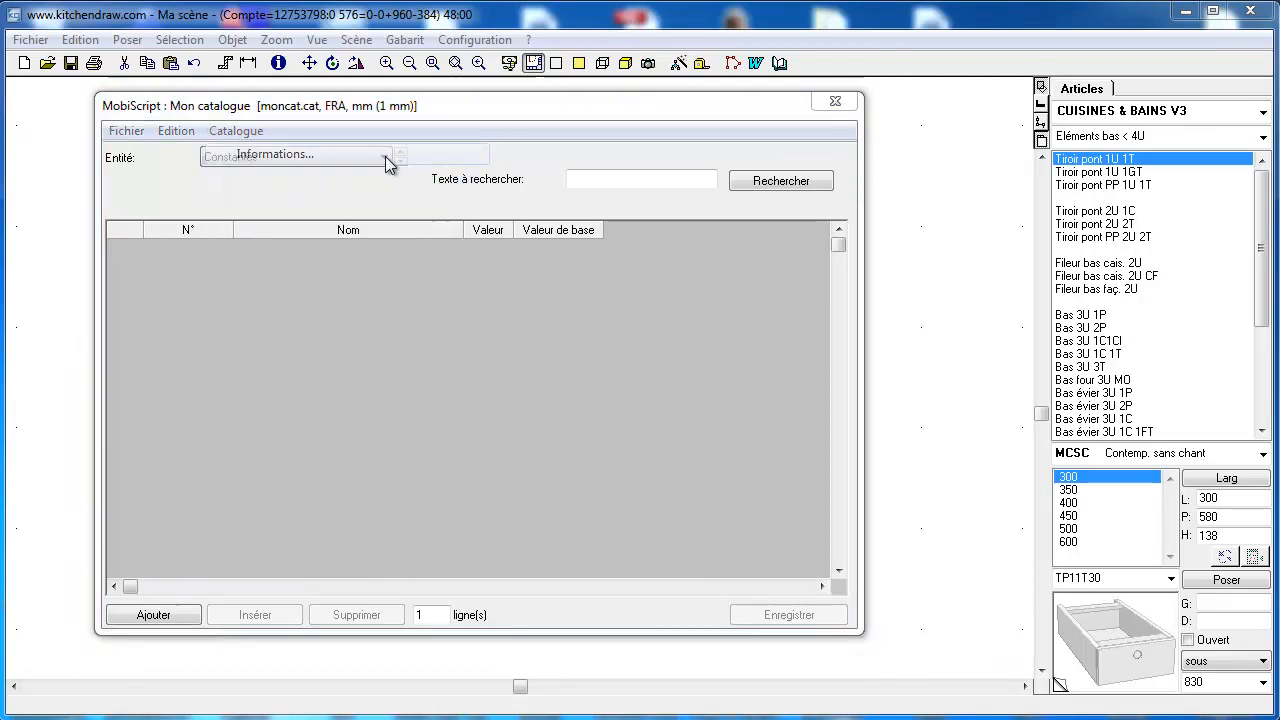
{"action": "left_click", "coordinate": [605, 549]}
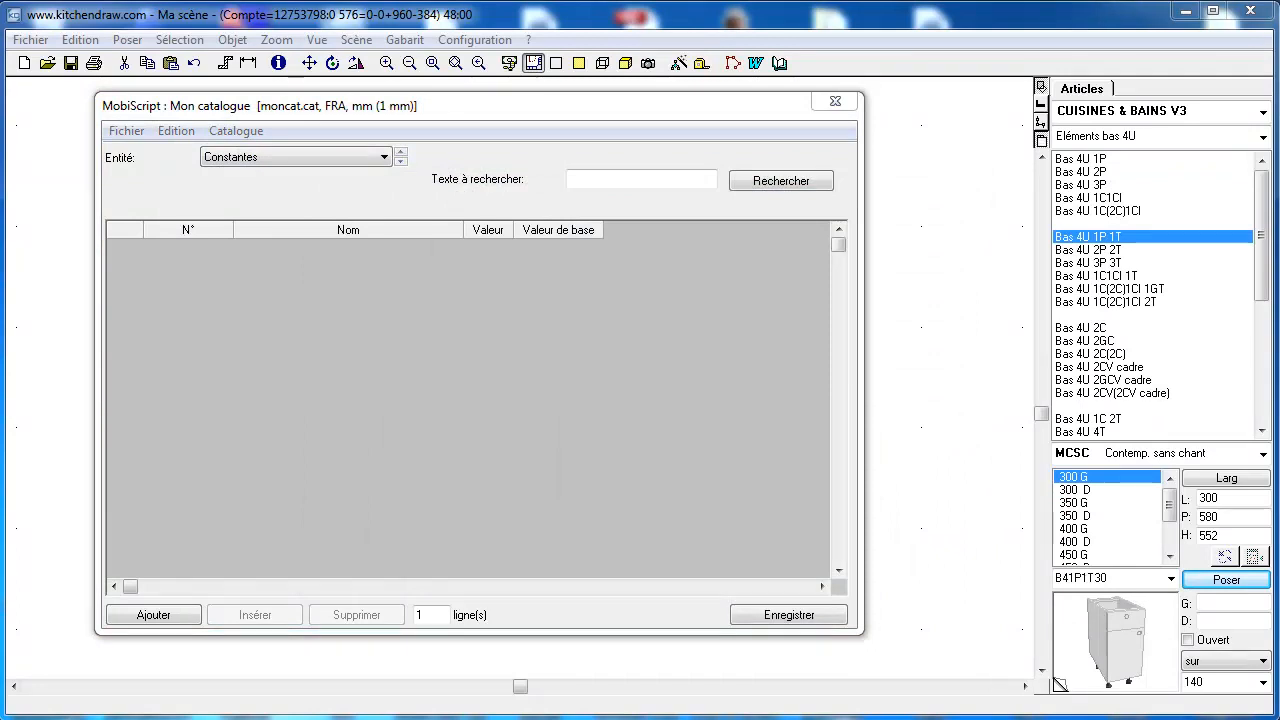
Step: Examine the entity types, then compare them with the chapter Eléments bas 4U, block Bas 4U 1P 1T and its articles in CUISINES & BAINS V3
{"action": "left_click", "coordinate": [384, 157]}
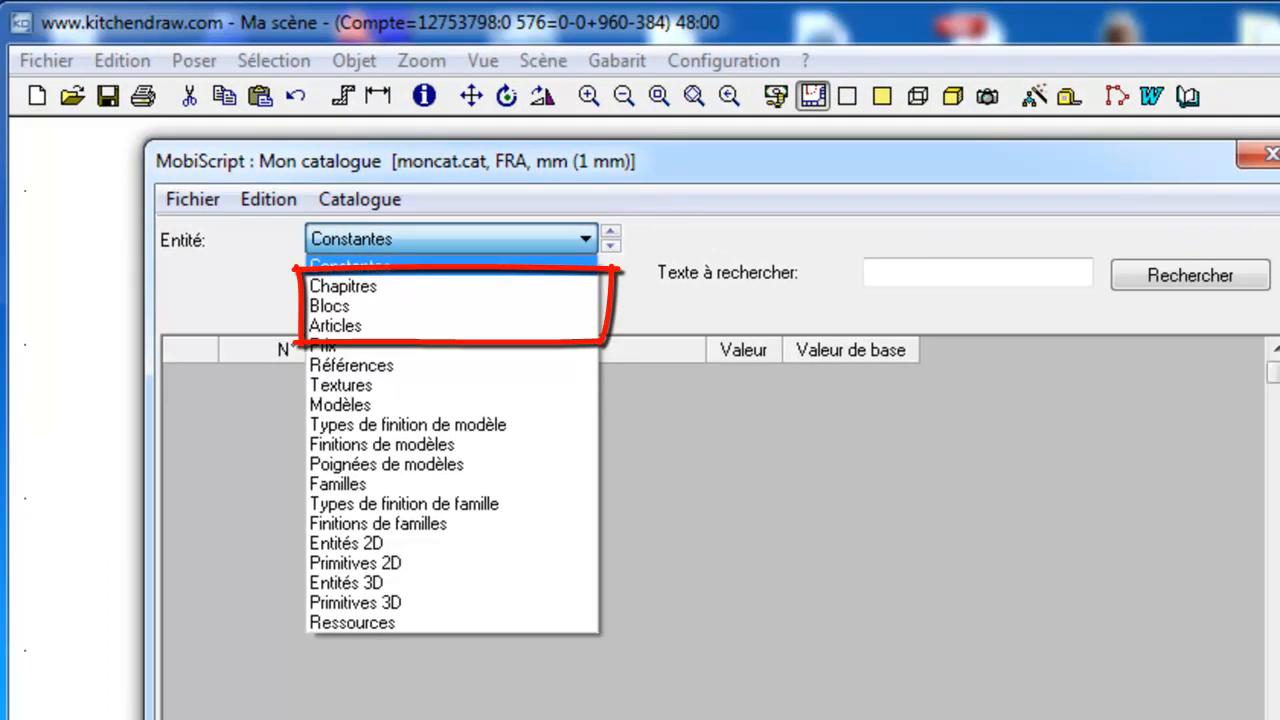
{"action": "left_click", "coordinate": [588, 237]}
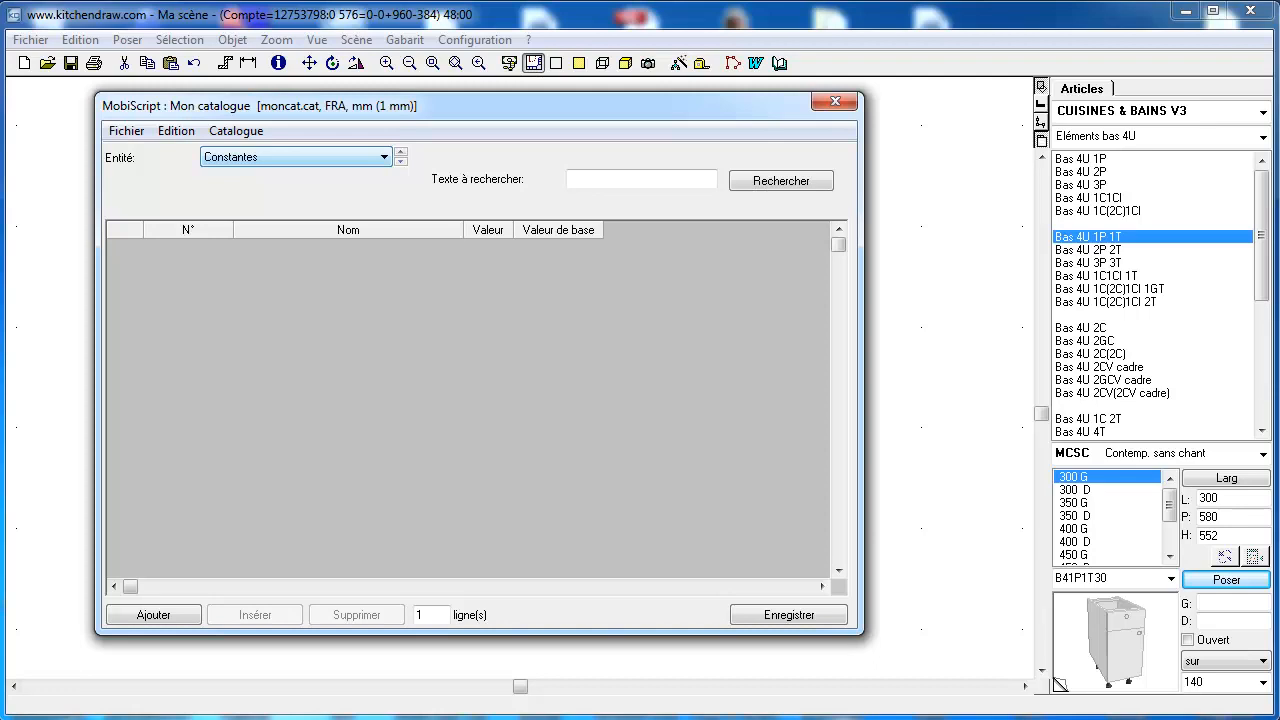
{"action": "left_click", "coordinate": [1263, 137]}
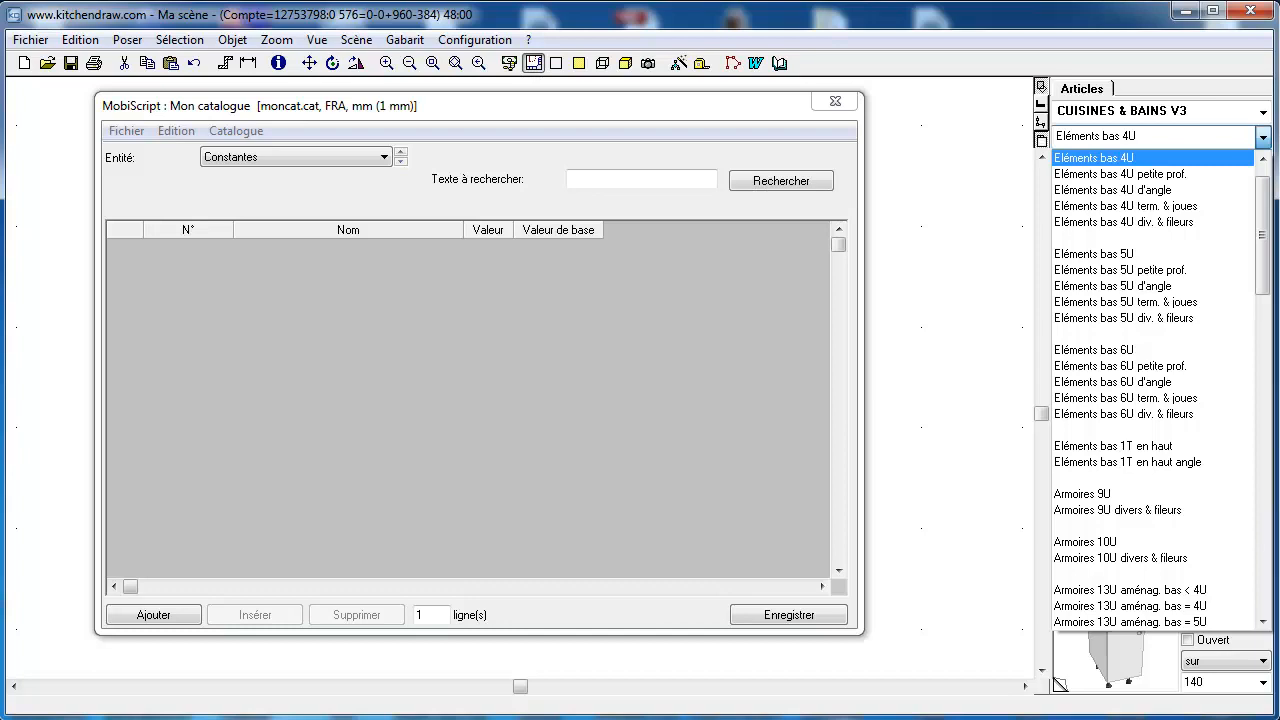
{"action": "left_click", "coordinate": [1226, 160]}
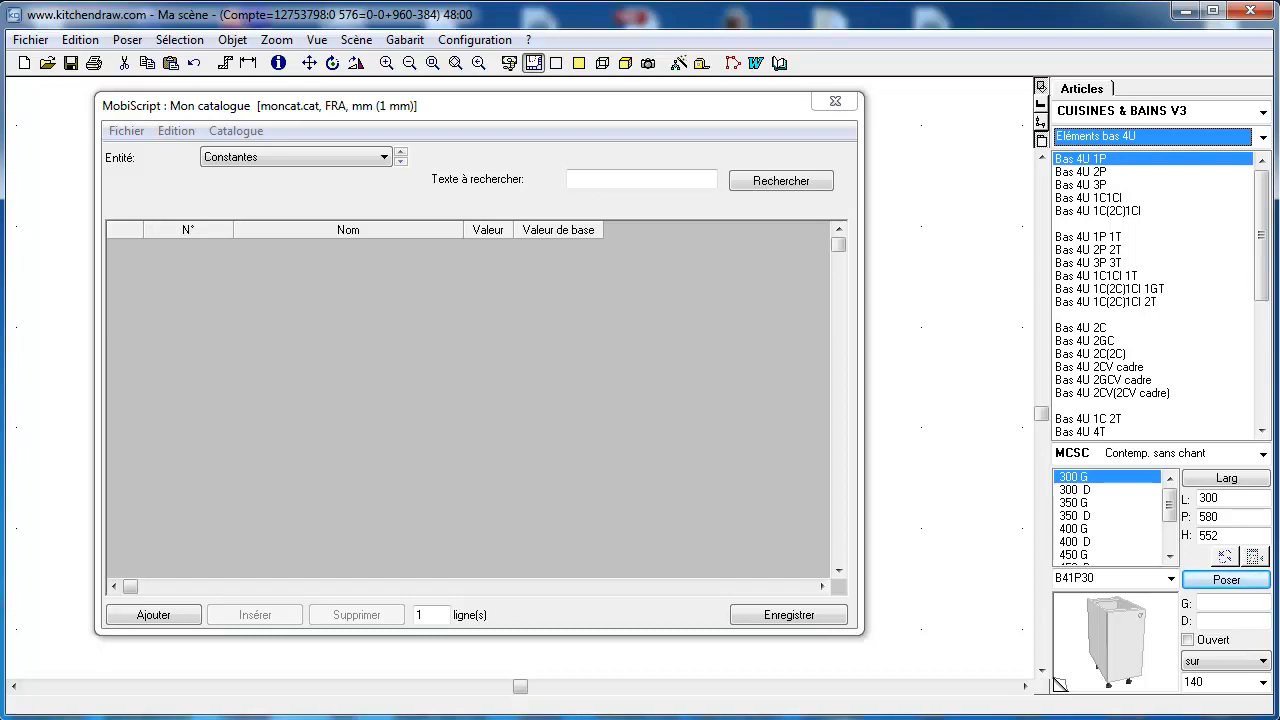
{"action": "left_click", "coordinate": [1143, 238]}
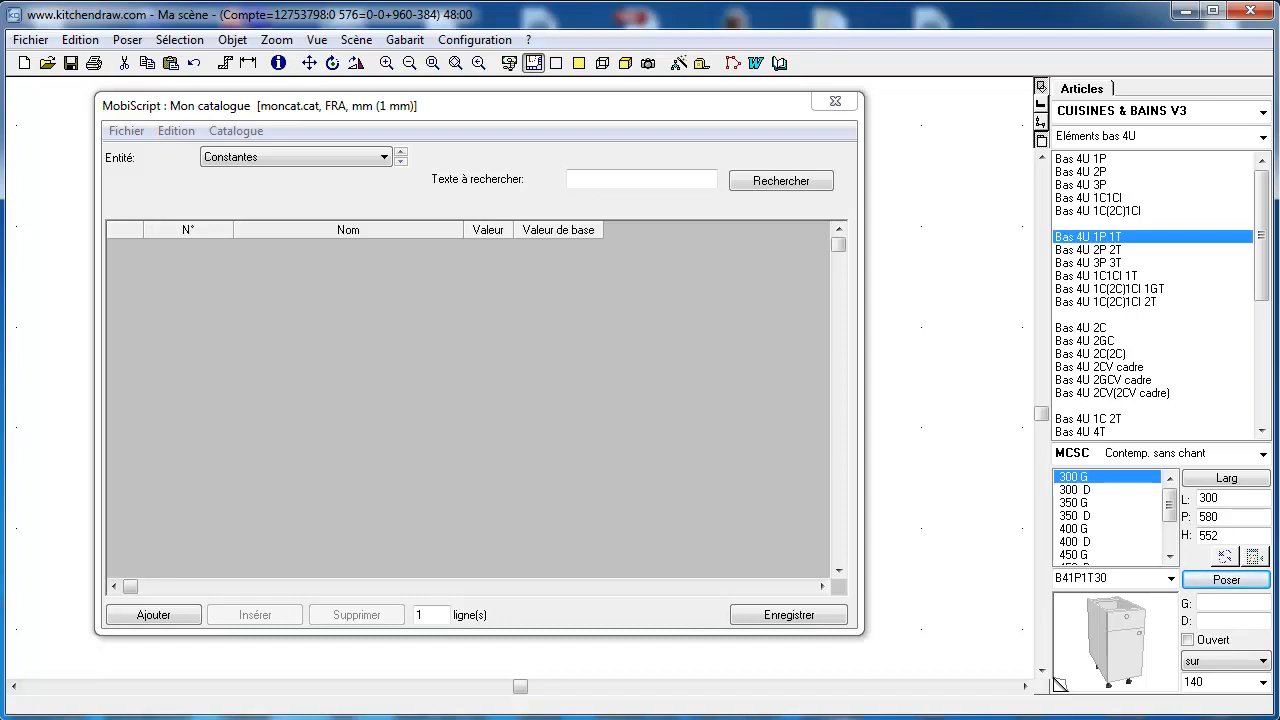
{"action": "mouse_move", "coordinate": [1170, 495]}
{"action": "left_mouse_down"}
{"action": "mouse_move", "coordinate": [1168, 531]}
{"action": "mouse_move", "coordinate": [1171, 490]}
{"action": "left_mouse_up"}
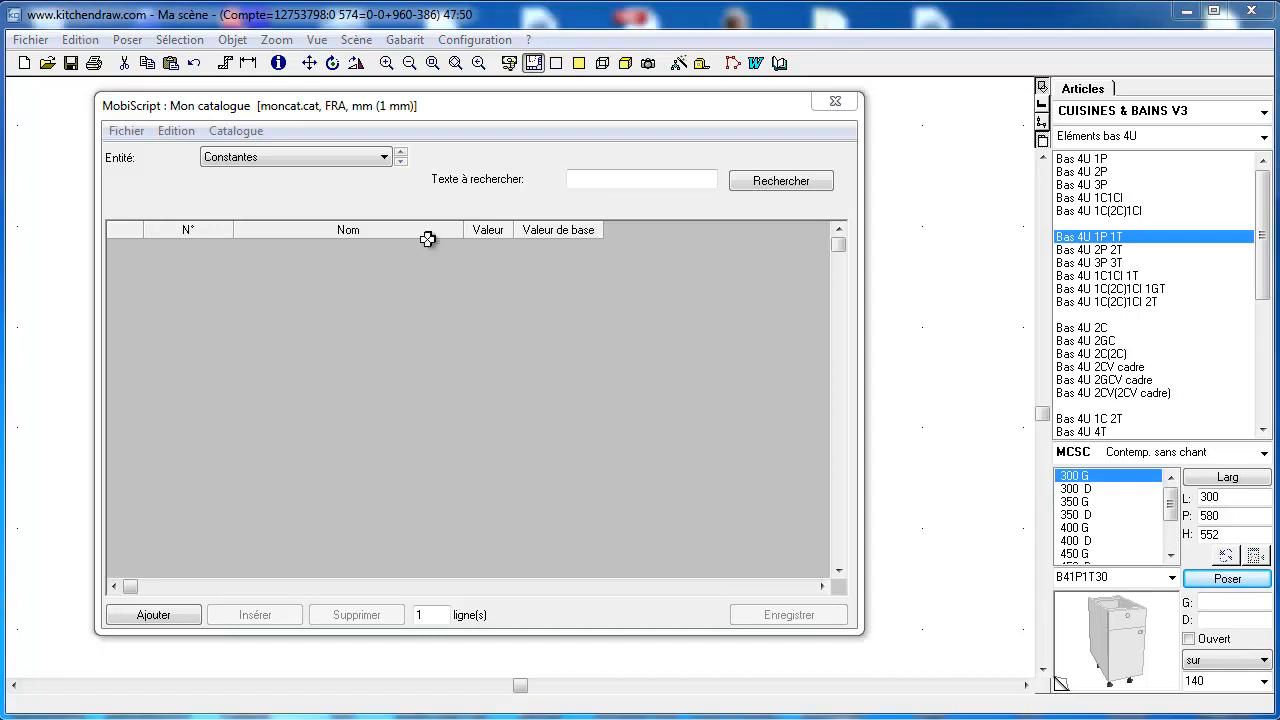
Step: Add a chapter named "Electroménagers" to the catalogue and set its number of blocks to 1
{"action": "left_click", "coordinate": [354, 162]}
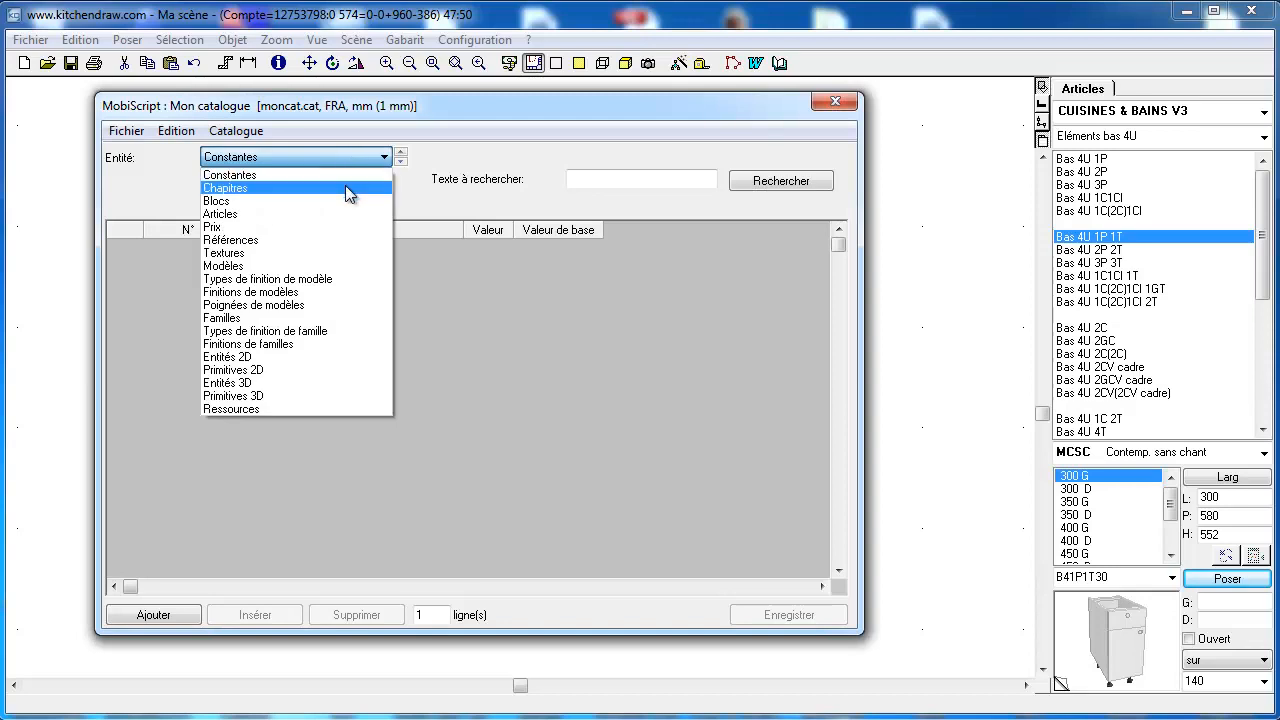
{"action": "left_click", "coordinate": [349, 188]}
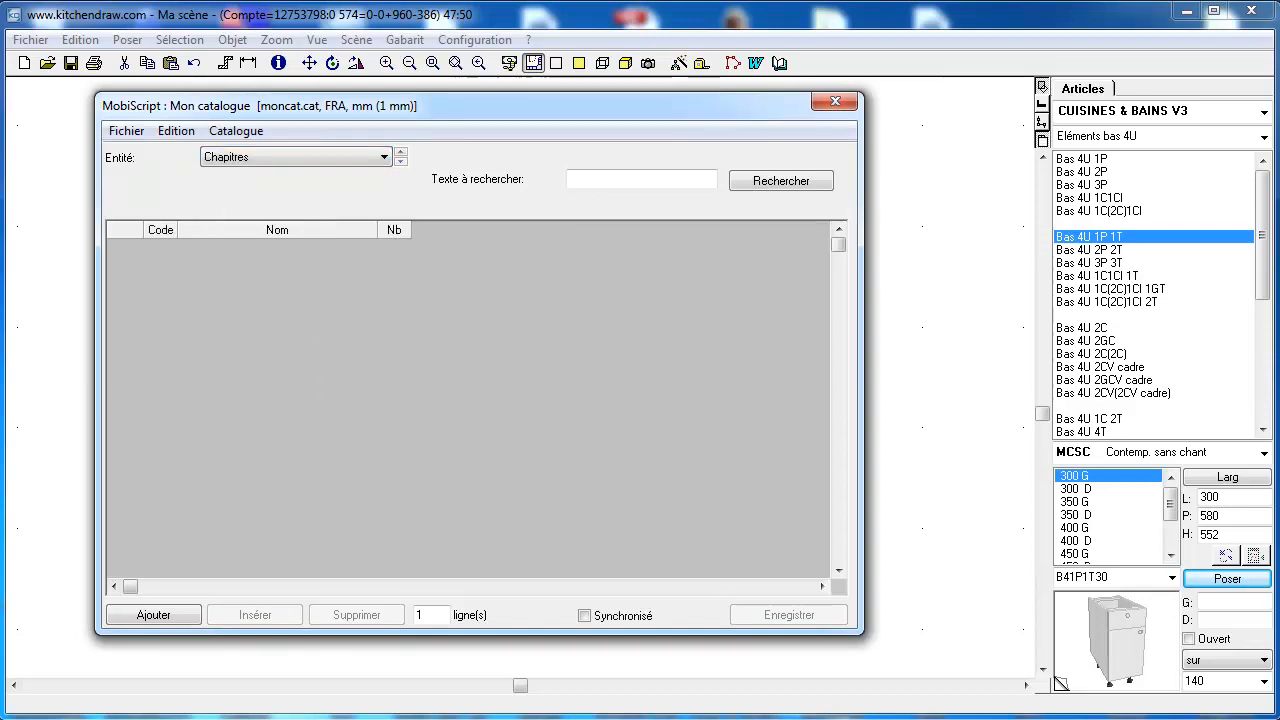
{"action": "left_click", "coordinate": [138, 617]}
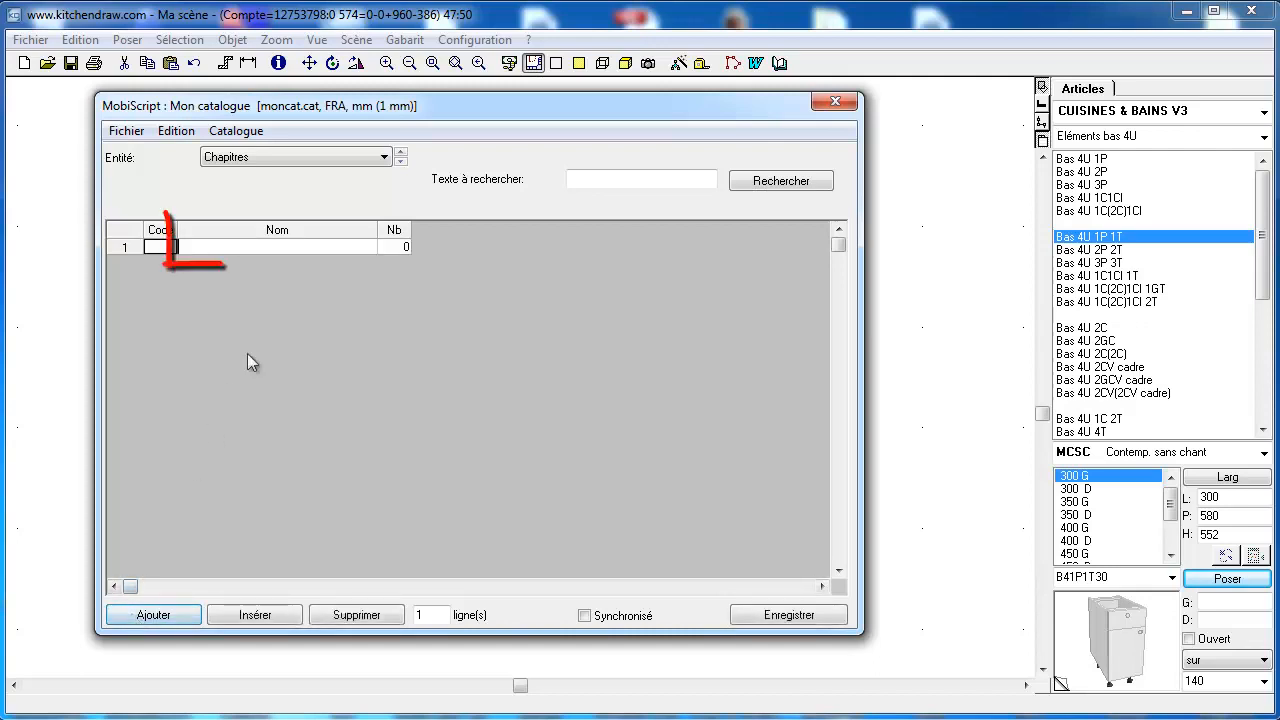
{"action": "left_click", "coordinate": [291, 245]}
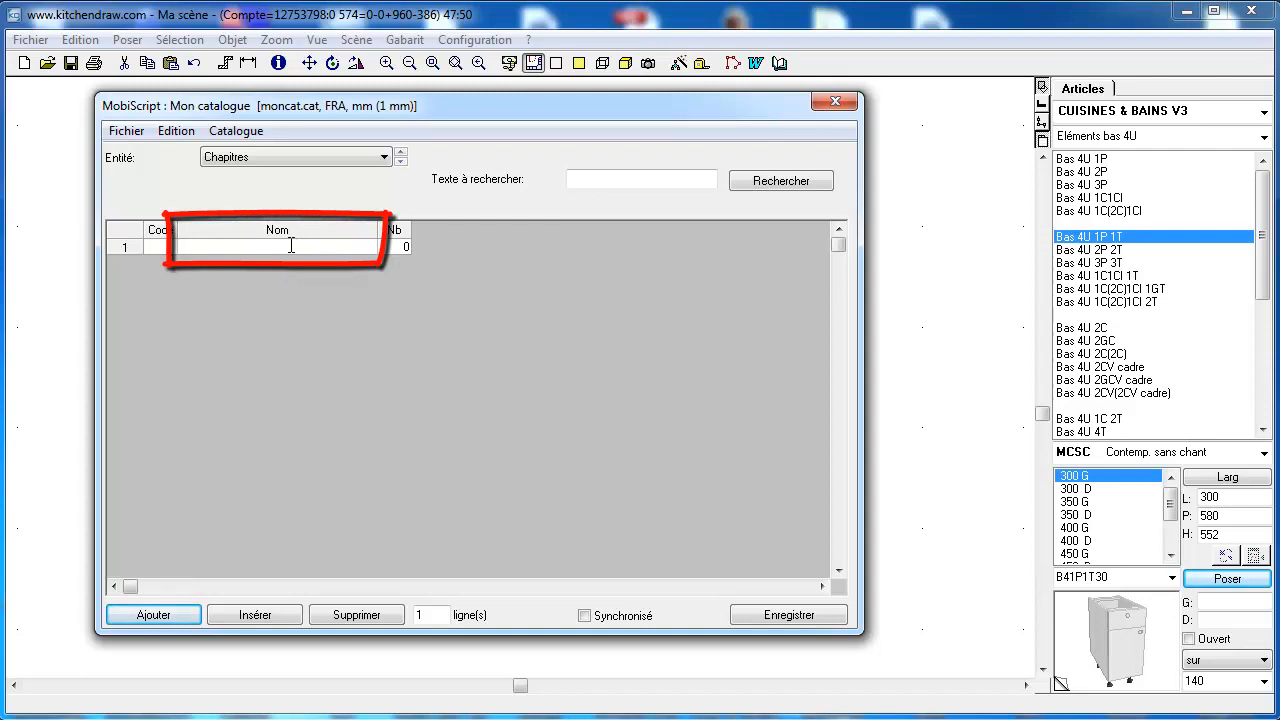
{"action": "type", "text": "Electroménagers"}
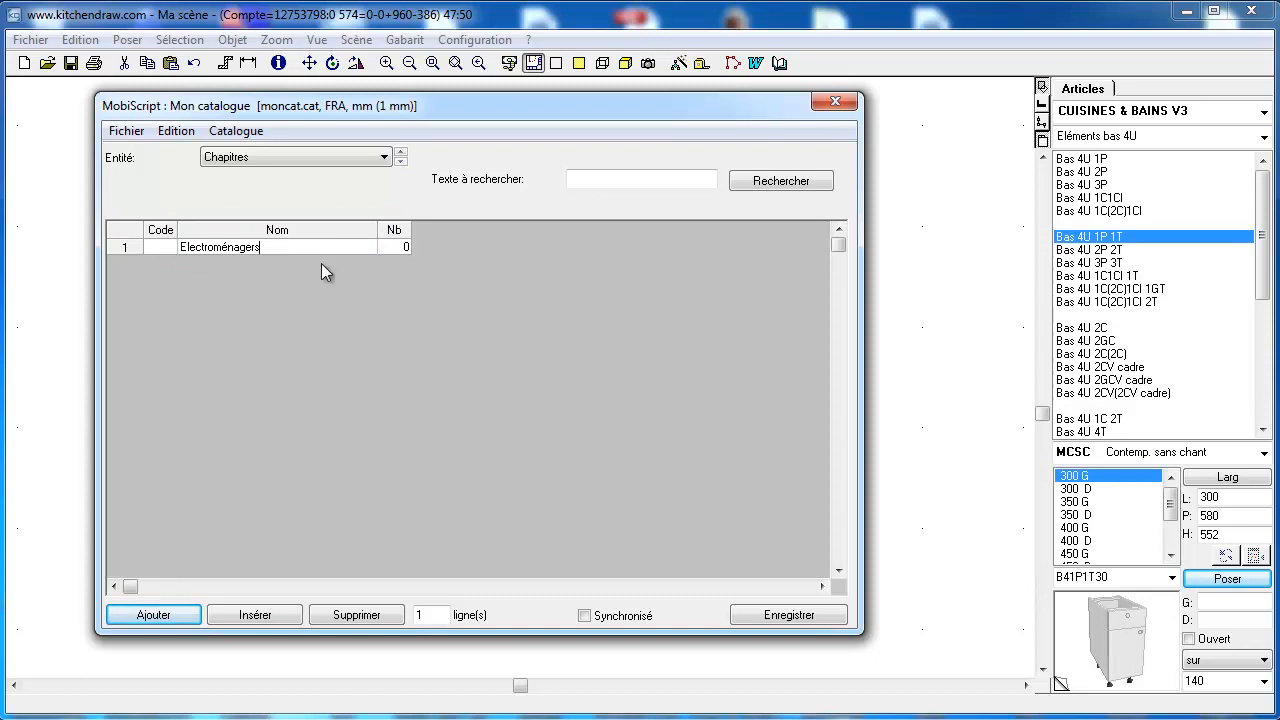
{"action": "left_click", "coordinate": [386, 247]}
{"action": "double_click", "coordinate": [394, 248]}
{"action": "type", "text": "1"}
Step: Show the blocks of the Electroménagers chapter and name its first block "Machine à laver"
{"action": "left_click", "coordinate": [352, 161]}
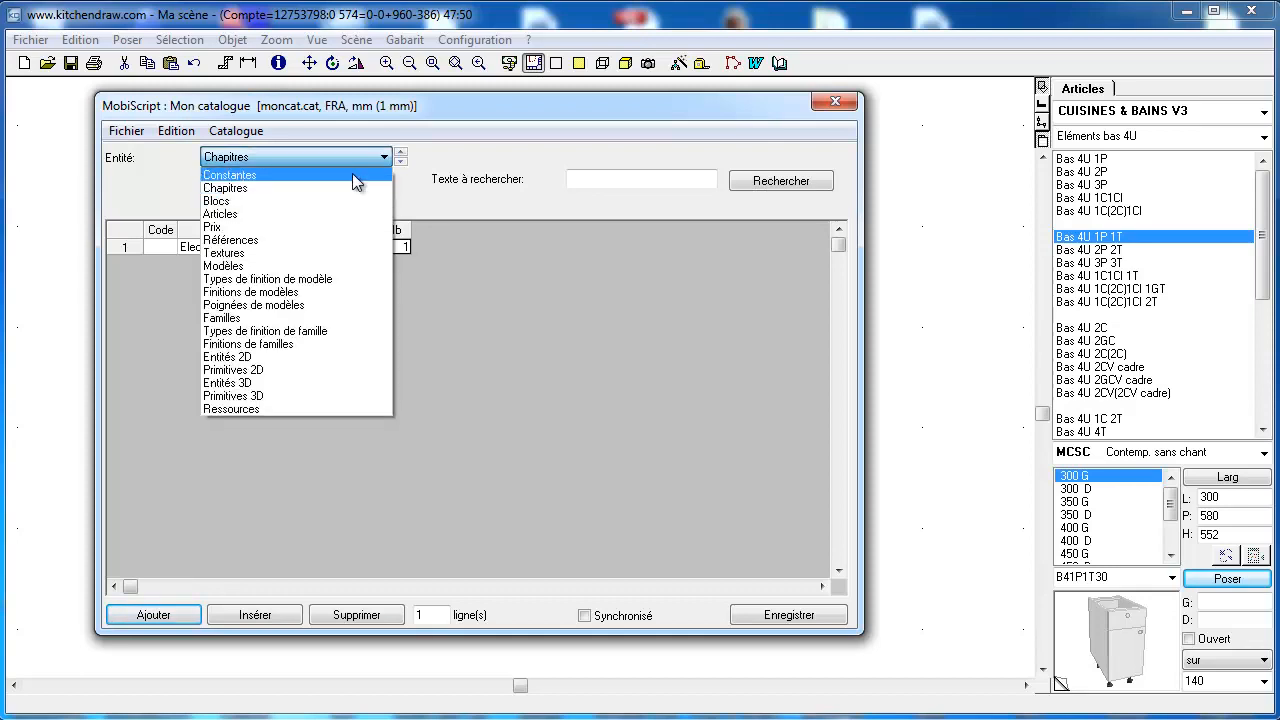
{"action": "left_click", "coordinate": [351, 201]}
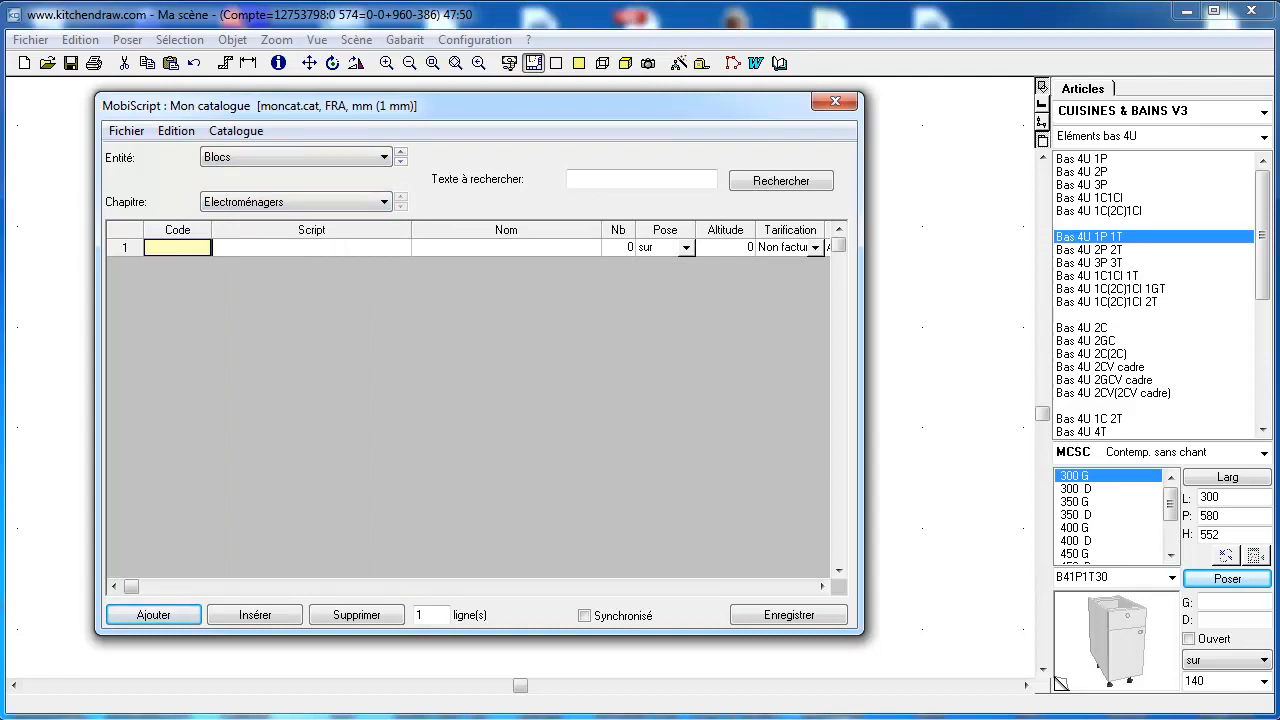
{"action": "left_click", "coordinate": [451, 247]}
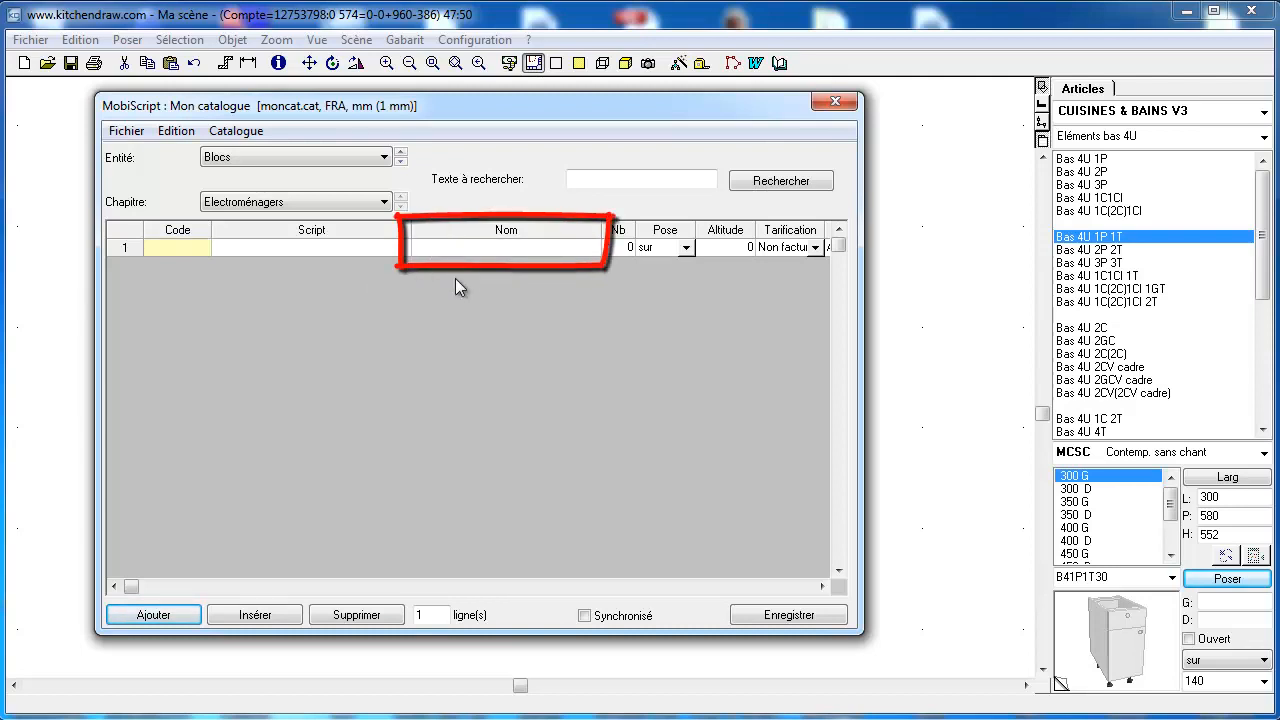
{"action": "type", "text": "Machine à laver"}
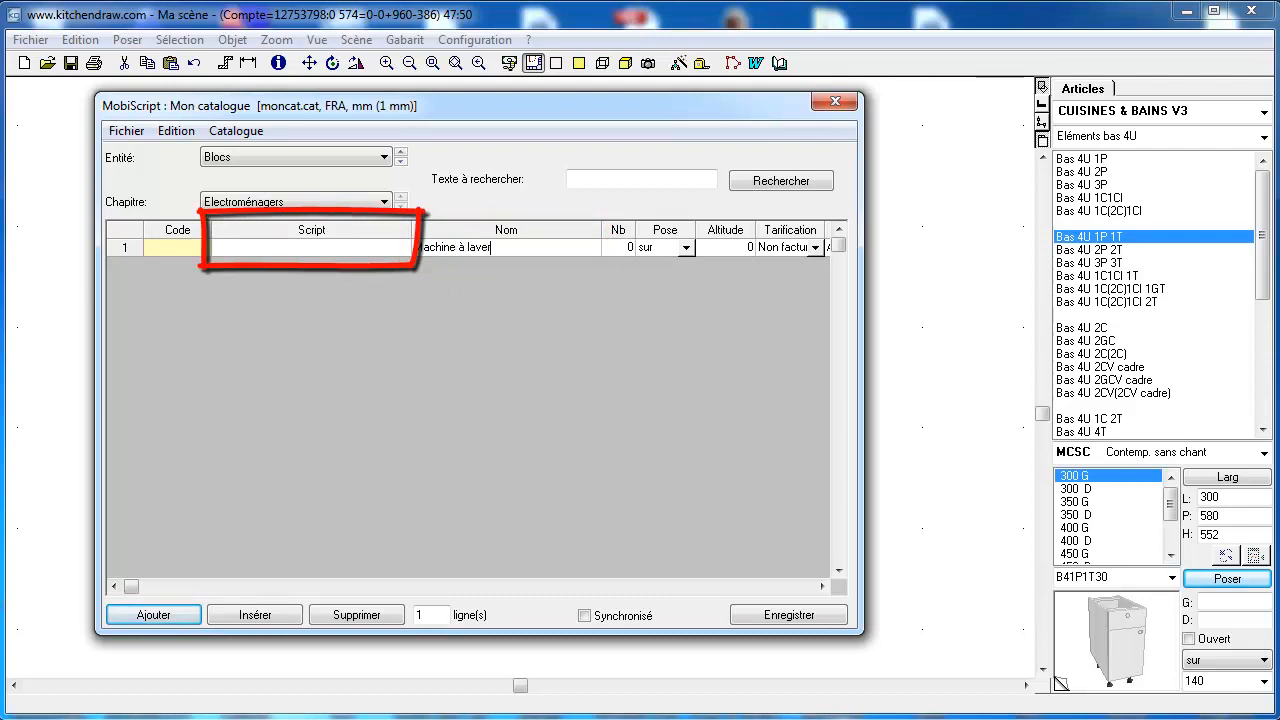
{"action": "key", "text": "Return"}
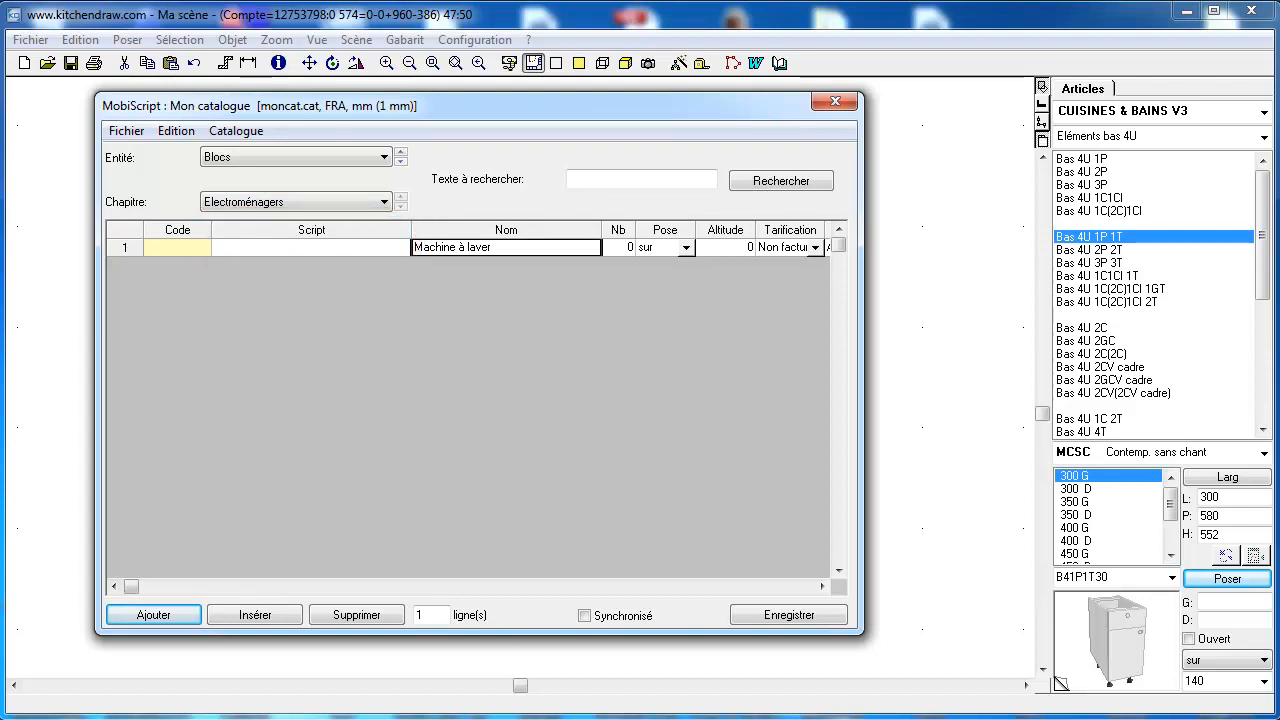
{"action": "double_click", "coordinate": [311, 247]}
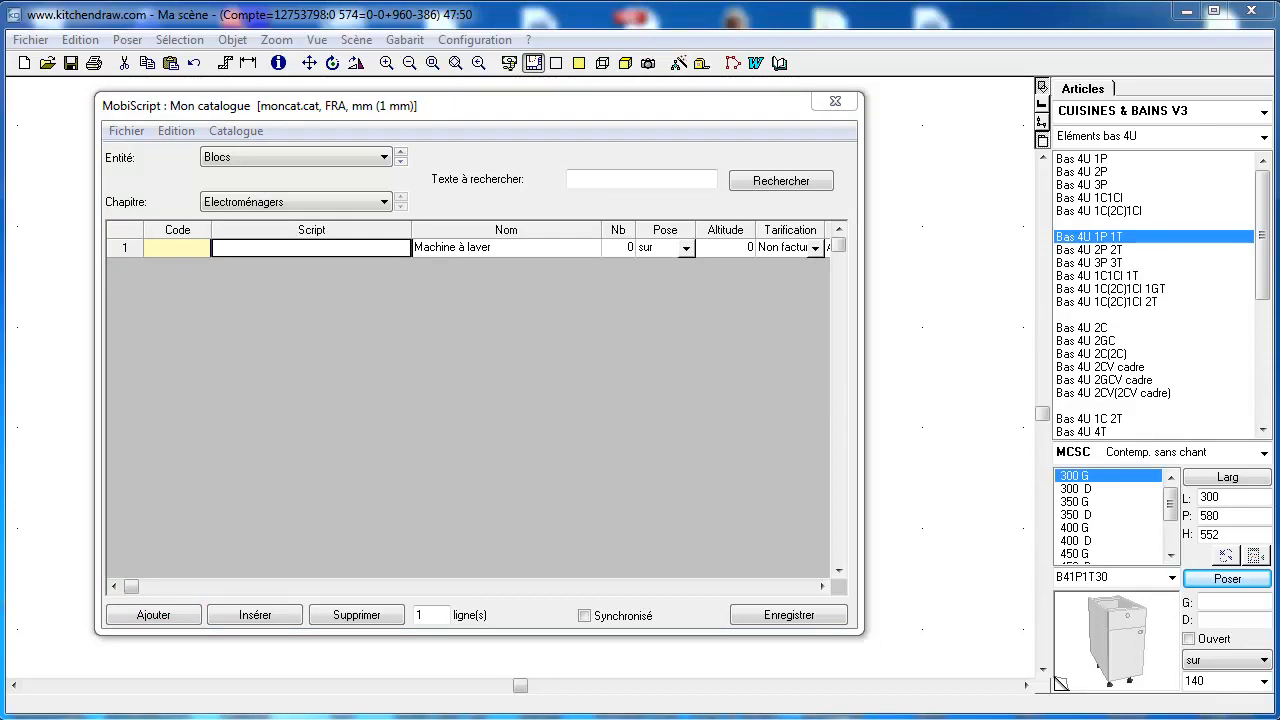
{"action": "left_click_drag", "start_coordinate": [135, 256], "coordinate": [130, 273]}
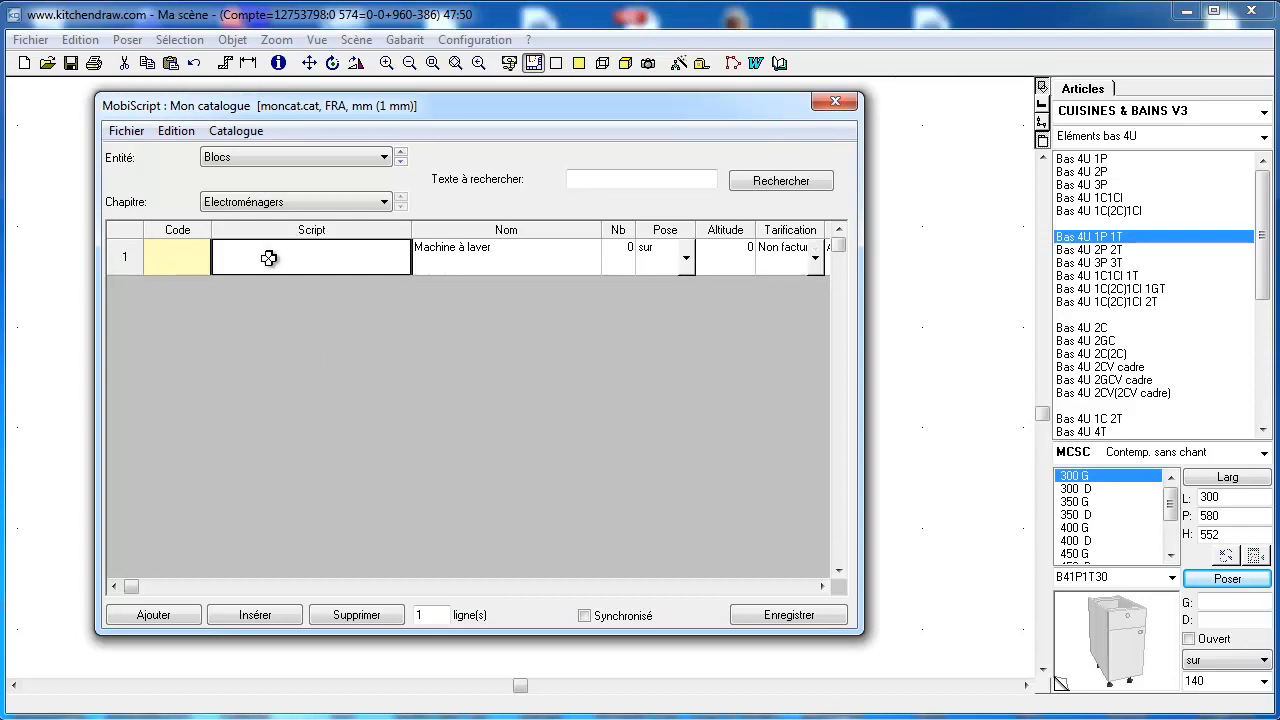
{"action": "type", "text": "@"}
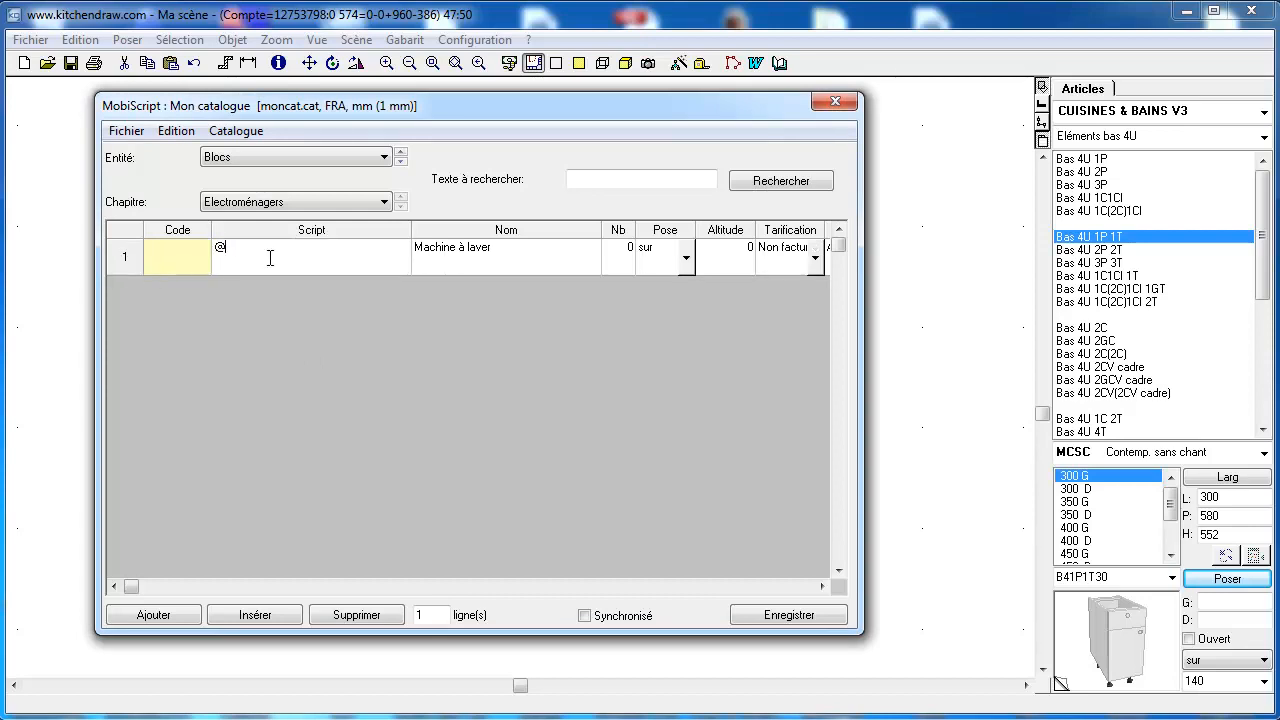
{"action": "type", "text": "IMPORT"}
{"action": "type", "text": "L"}
{"action": "key", "text": "ctrl+v"}
{"action": "type", "text": "')"}
{"action": "left_click", "coordinate": [575, 260]}
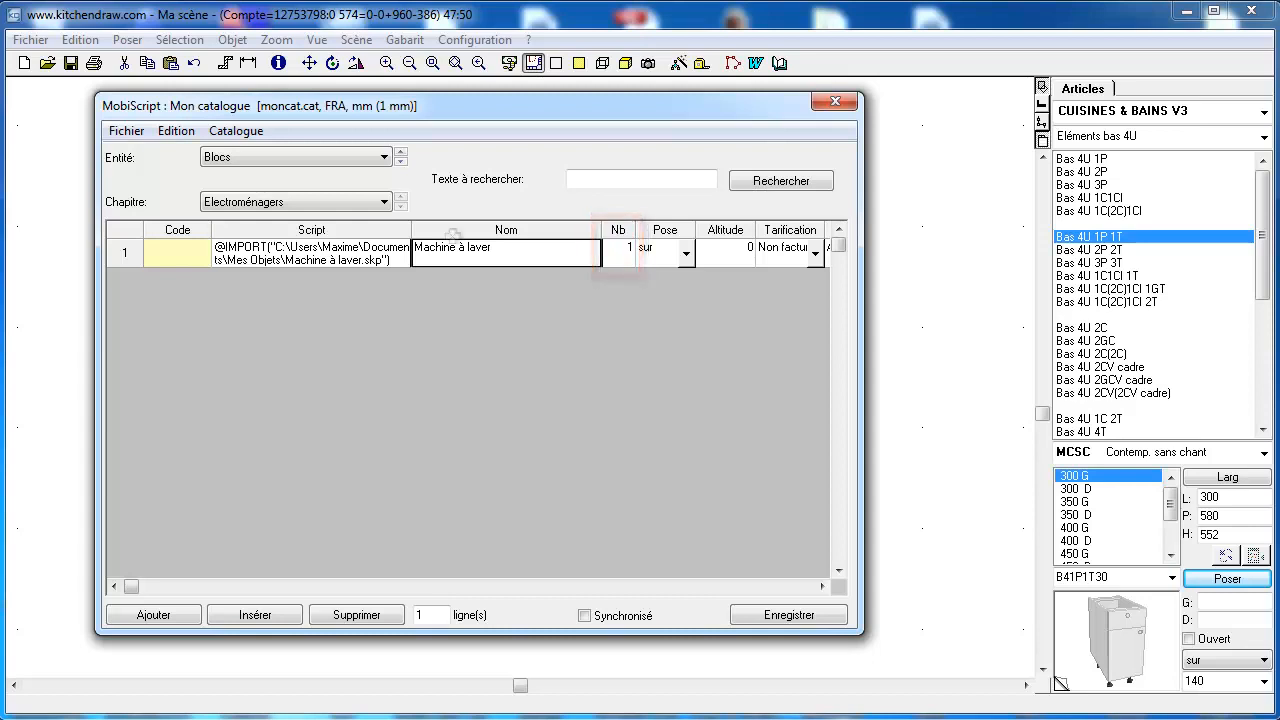
Step: Define the block's article with key reference Machine à laver, width 1100, depth 1000 and height 1300, then save and close the catalogue
{"action": "left_click", "coordinate": [382, 162]}
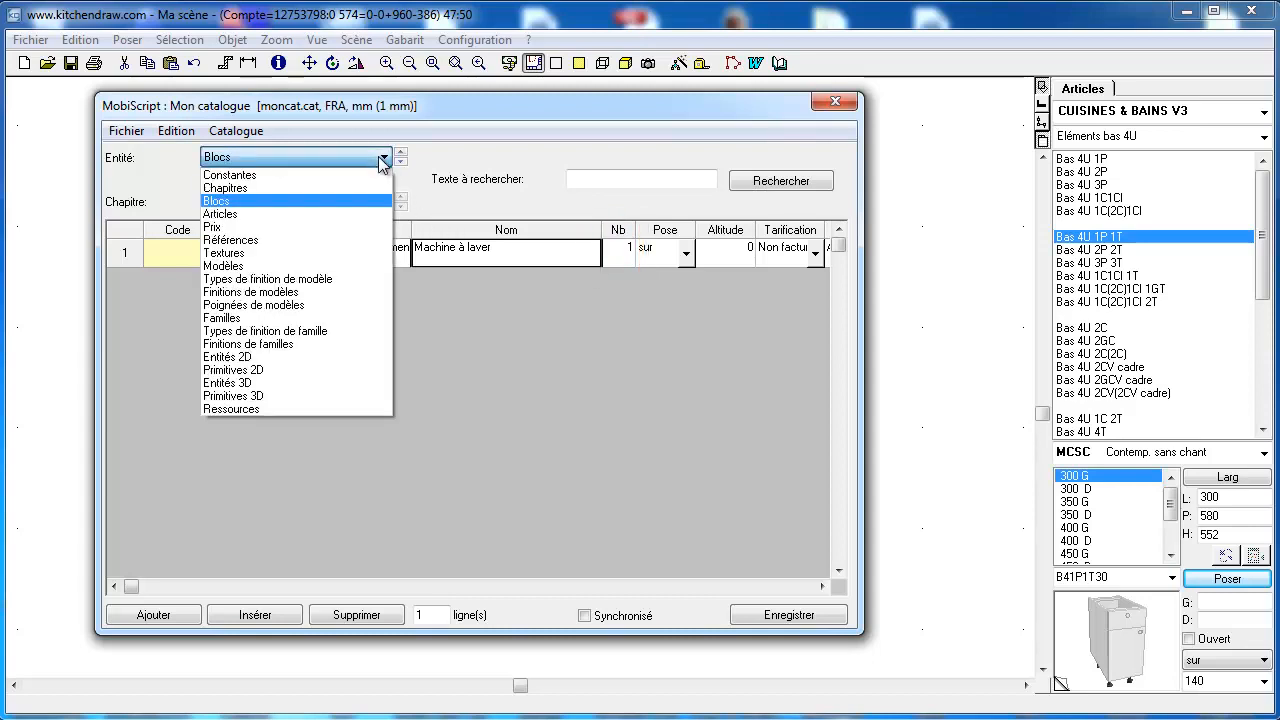
{"action": "left_click", "coordinate": [368, 212]}
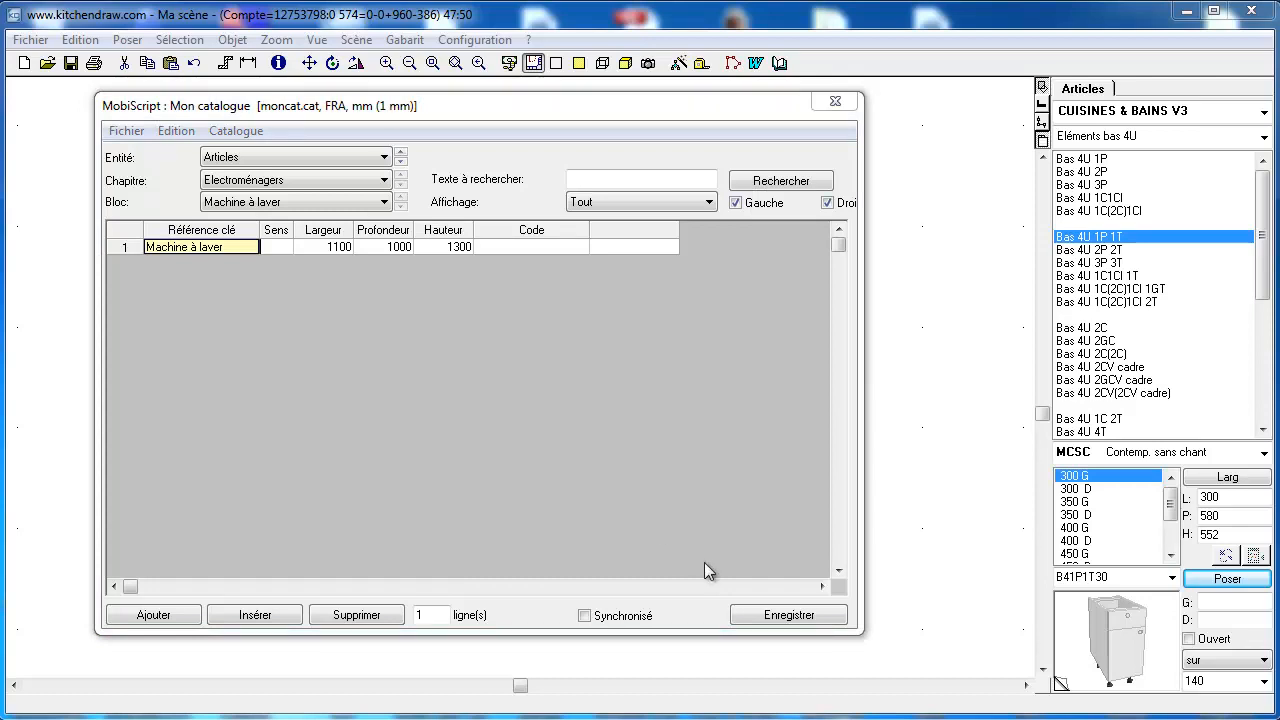
{"action": "left_click", "coordinate": [787, 615]}
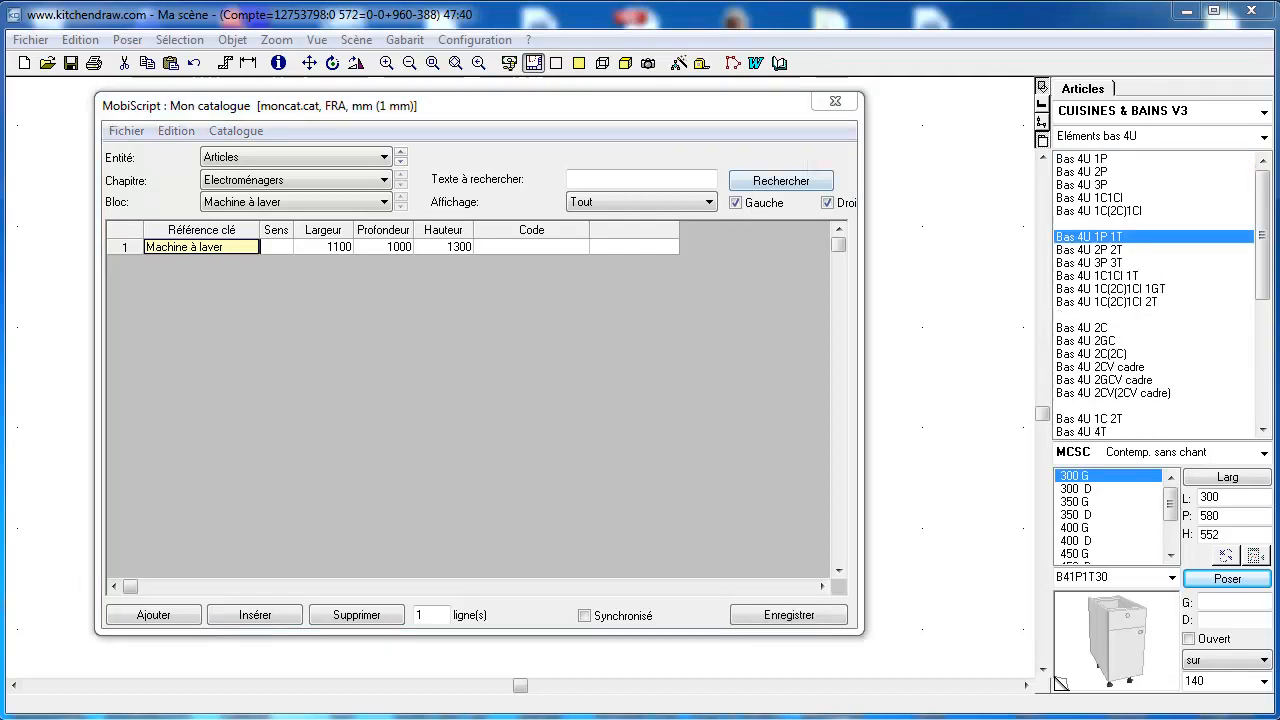
{"action": "left_click", "coordinate": [834, 104]}
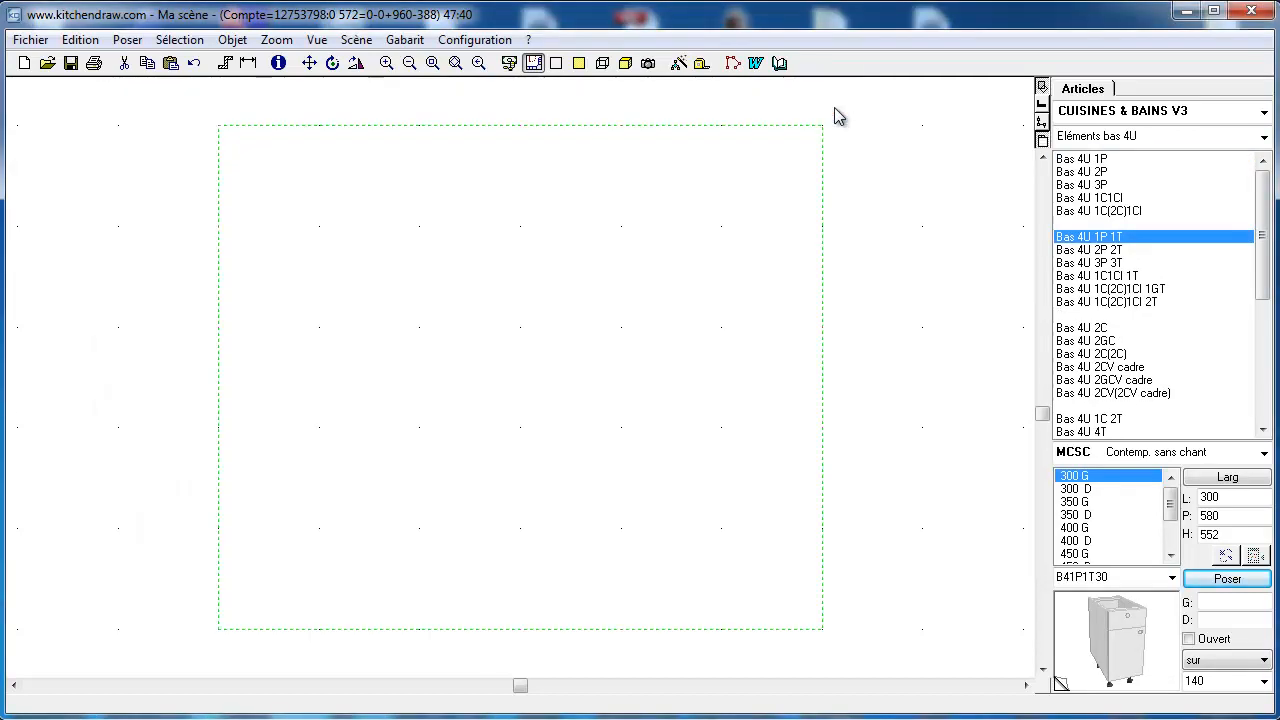
Step: Choose Mon catalogue as the article catalogue and place the Machine à laver in the scene
{"action": "left_click", "coordinate": [1122, 112]}
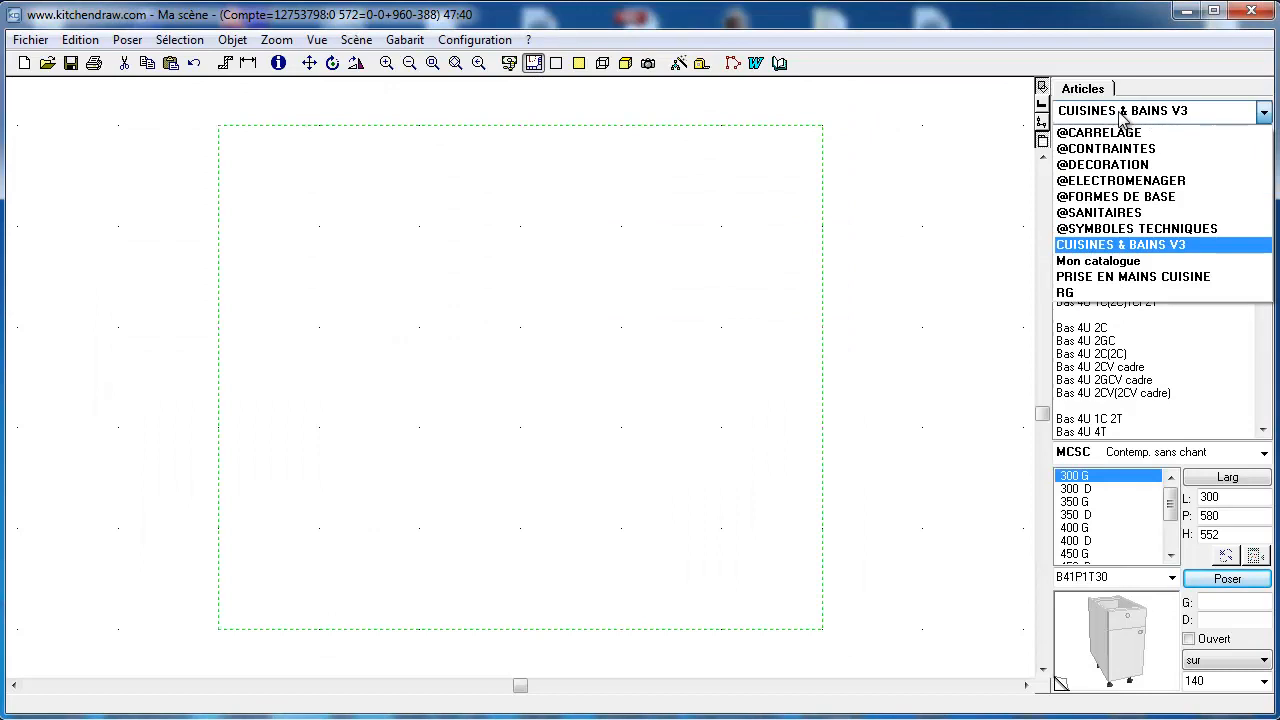
{"action": "left_click", "coordinate": [1122, 260]}
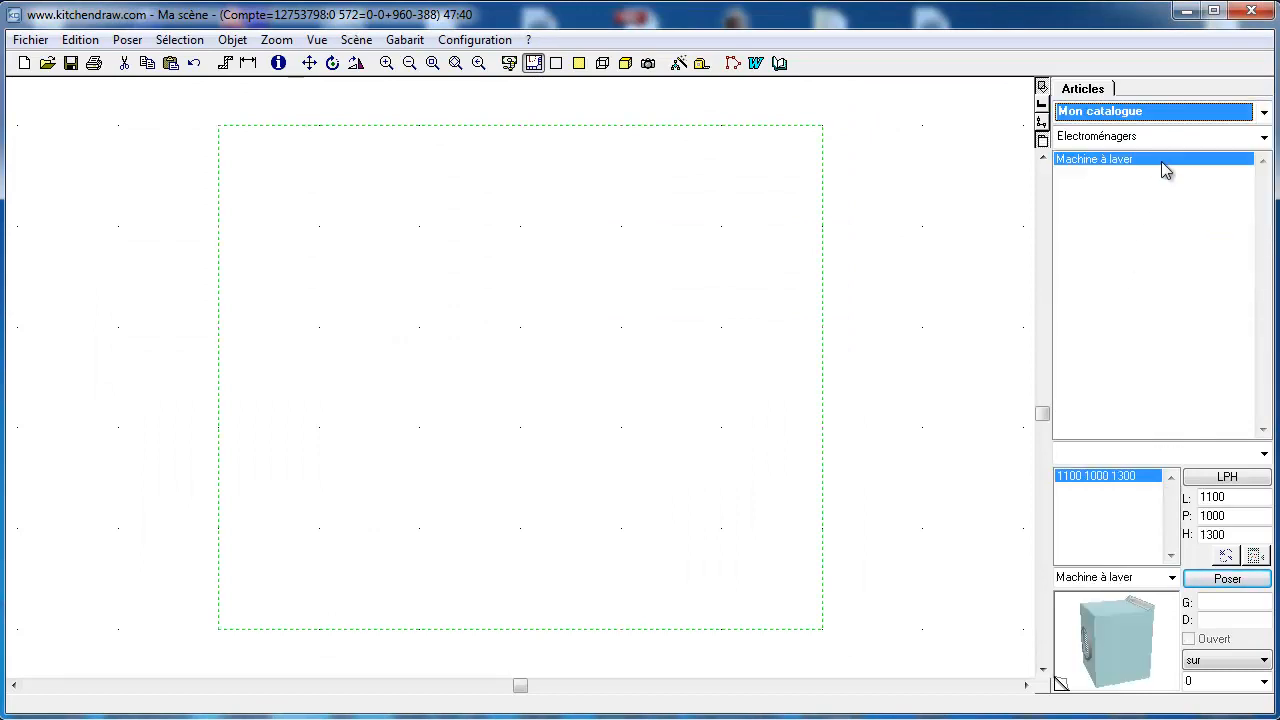
{"action": "left_click_drag", "start_coordinate": [1137, 657], "coordinate": [526, 251]}
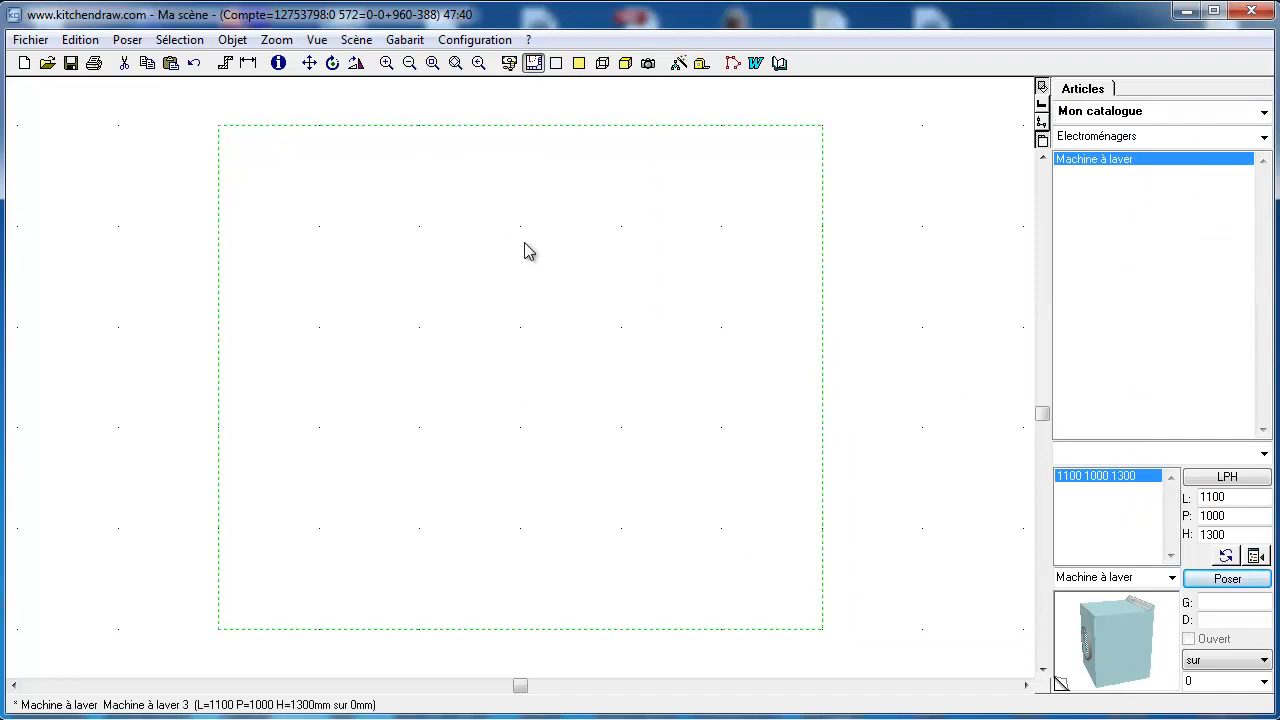
Step: Examine the placed washing machine in the rendered perspective view from another side, then return to the plan view
{"action": "left_click", "coordinate": [625, 63]}
{"action": "scroll", "coordinate": [650, 288], "scroll_direction": "down", "scroll_amount": 3}
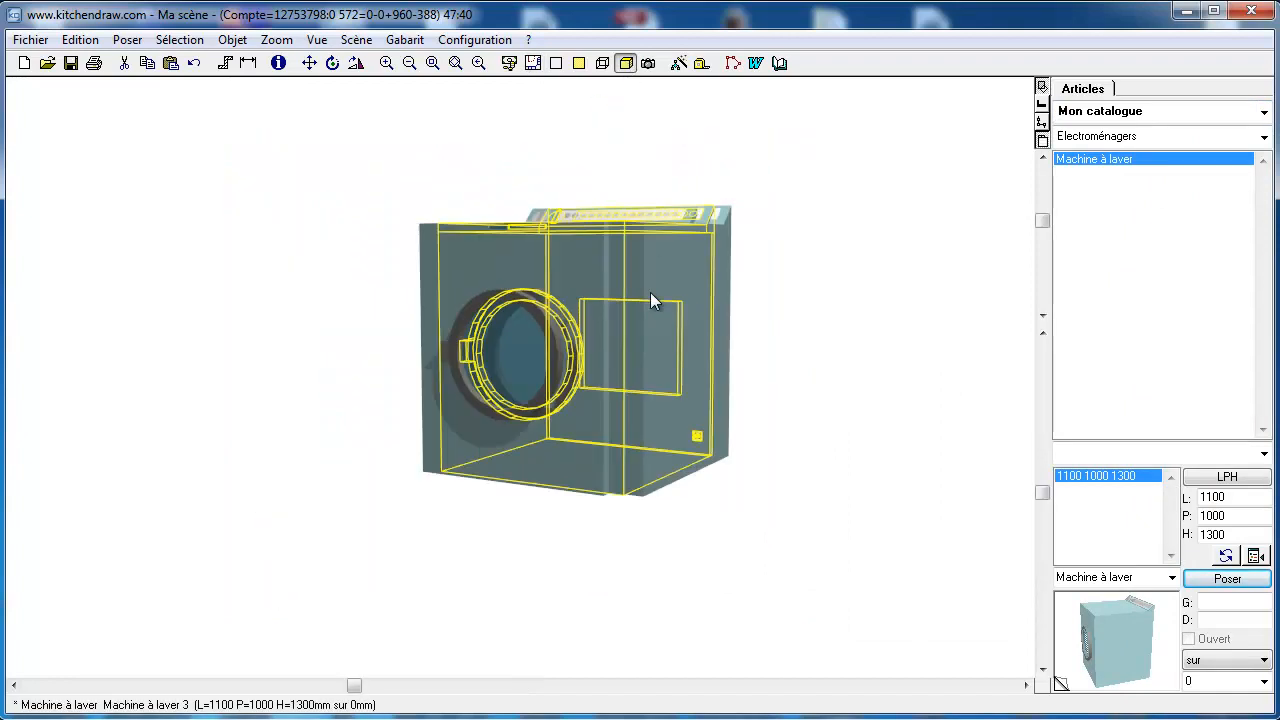
{"action": "left_click", "coordinate": [811, 402]}
{"action": "left_click_drag", "start_coordinate": [354, 688], "coordinate": [174, 688]}
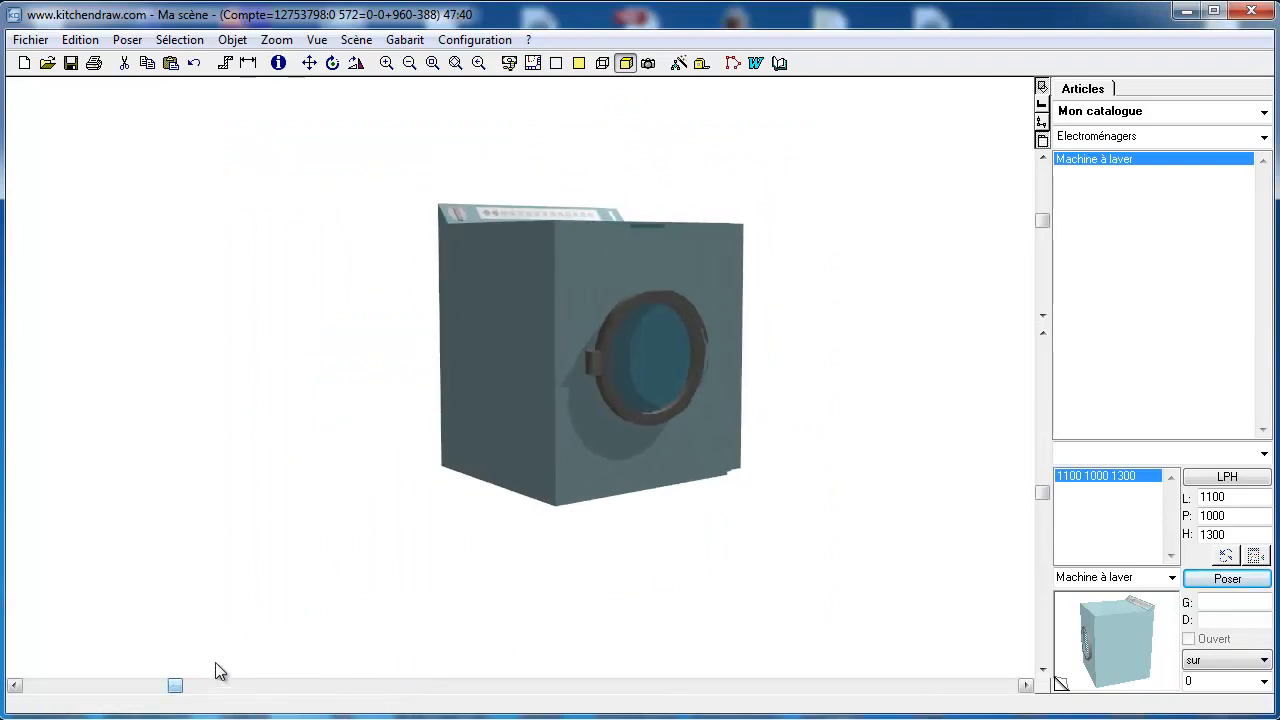
{"action": "left_click", "coordinate": [533, 63]}
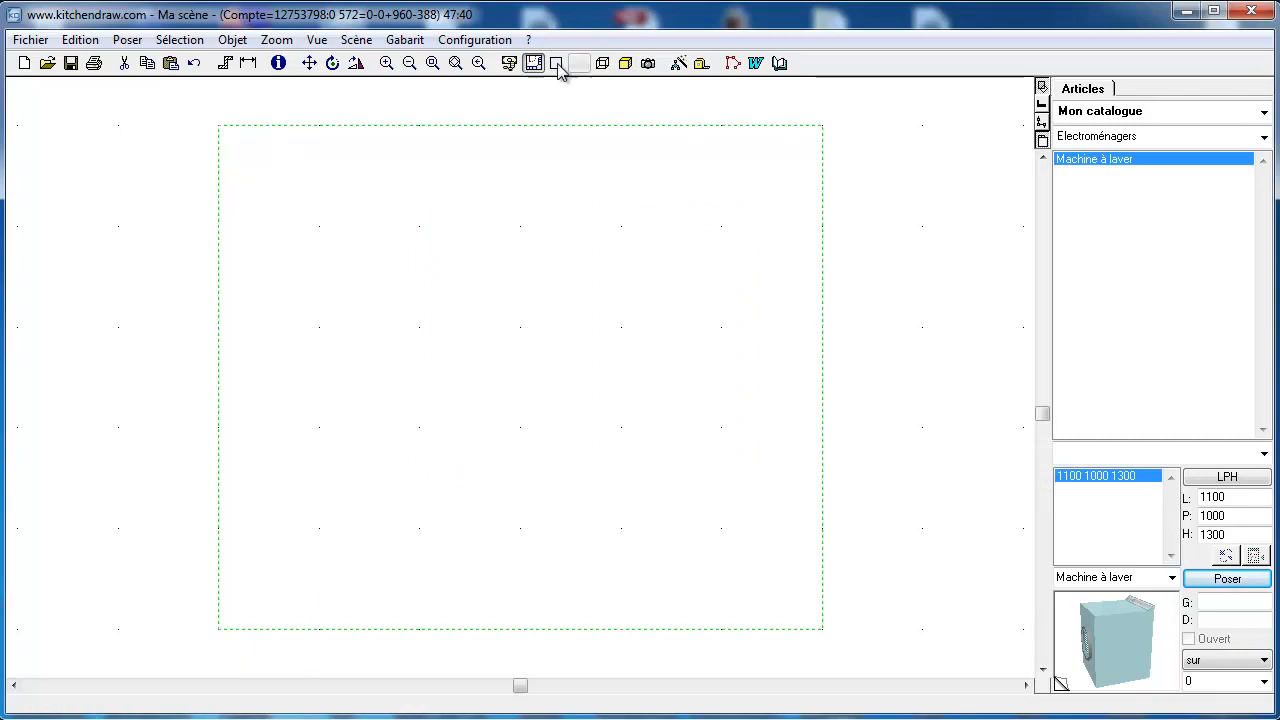
Step: Reopen Mon catalogue in MobiScript and add a second chapter named "Décorations"
{"action": "left_click", "coordinate": [780, 63]}
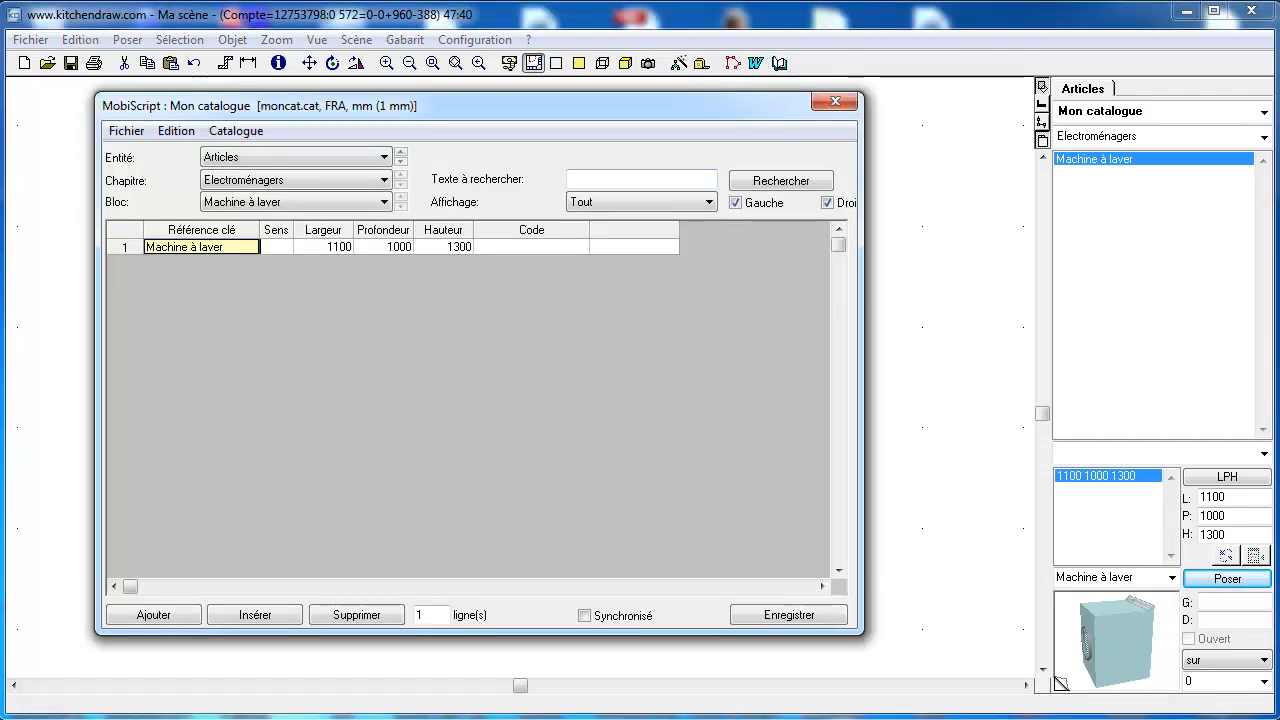
{"action": "left_click", "coordinate": [355, 158]}
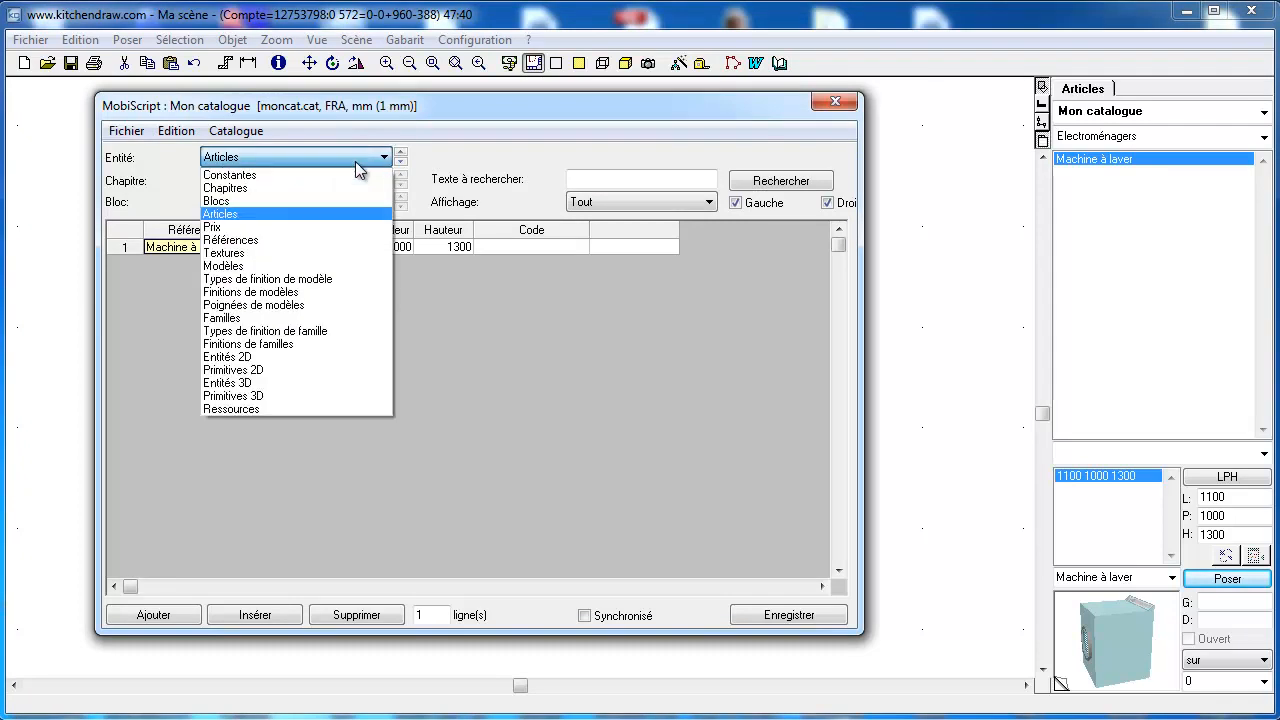
{"action": "left_click", "coordinate": [351, 187]}
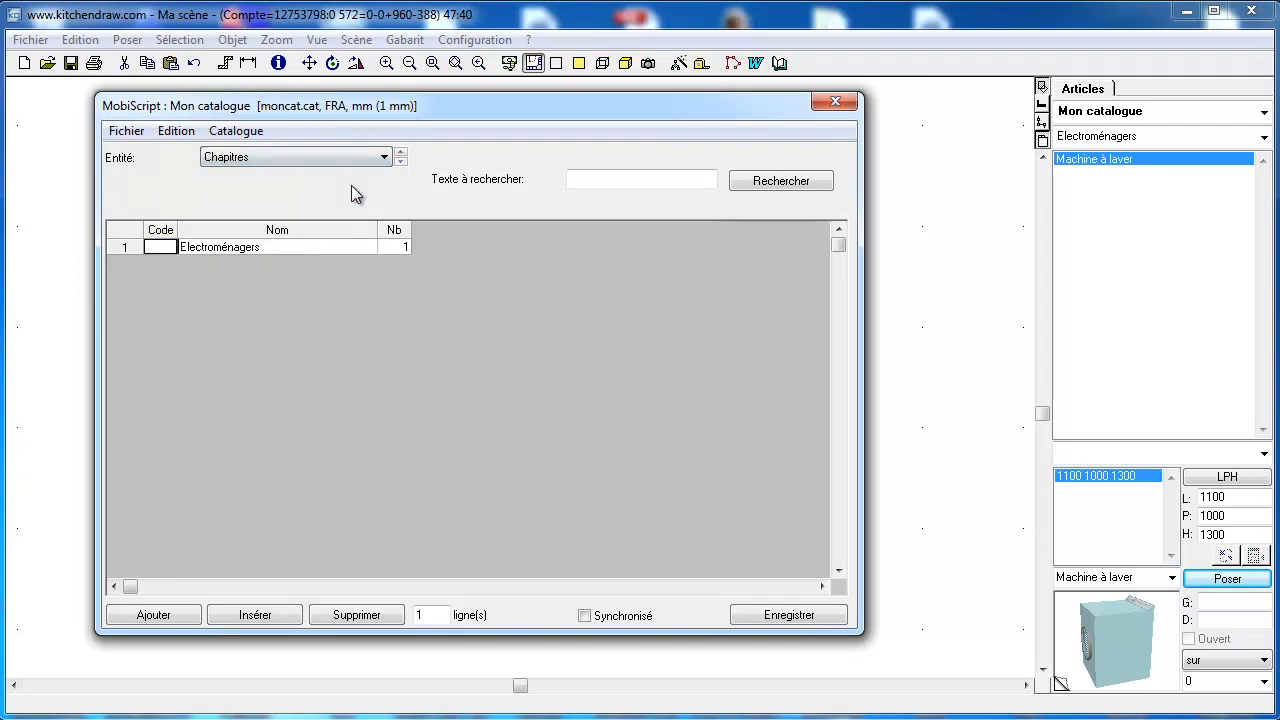
{"action": "left_click", "coordinate": [135, 614]}
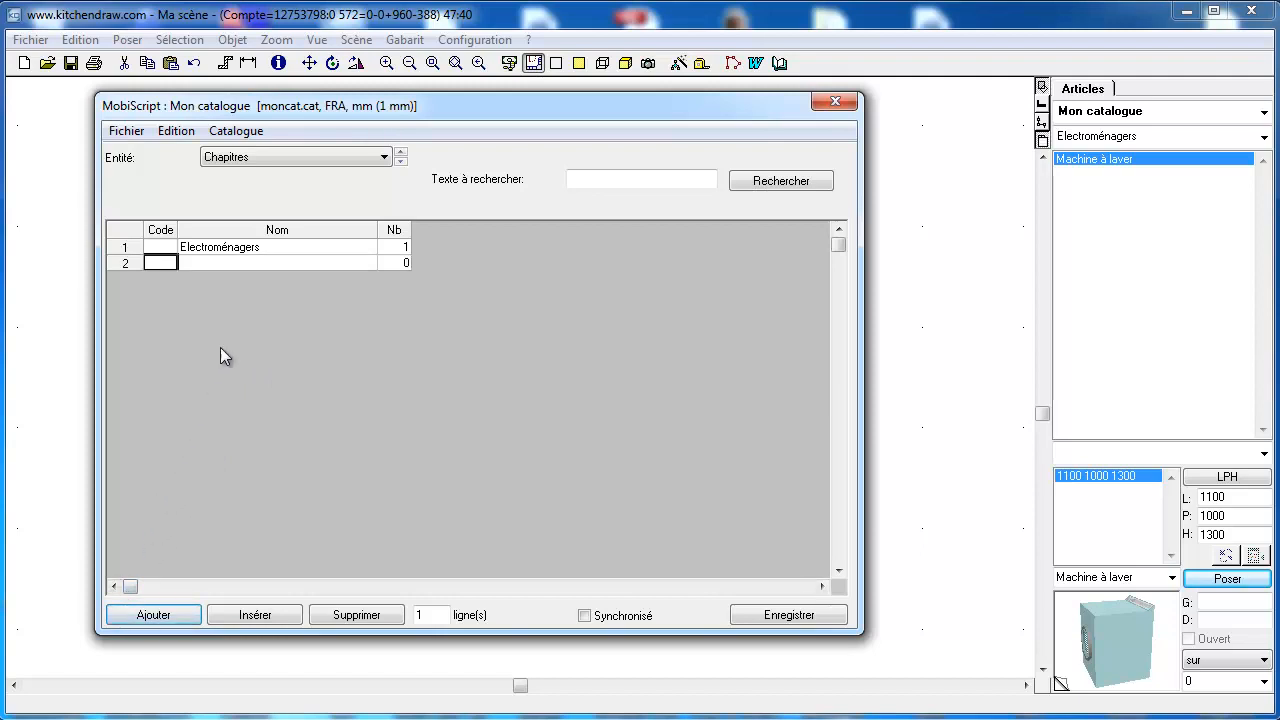
{"action": "left_click", "coordinate": [263, 264]}
{"action": "type", "text": "Décorations"}
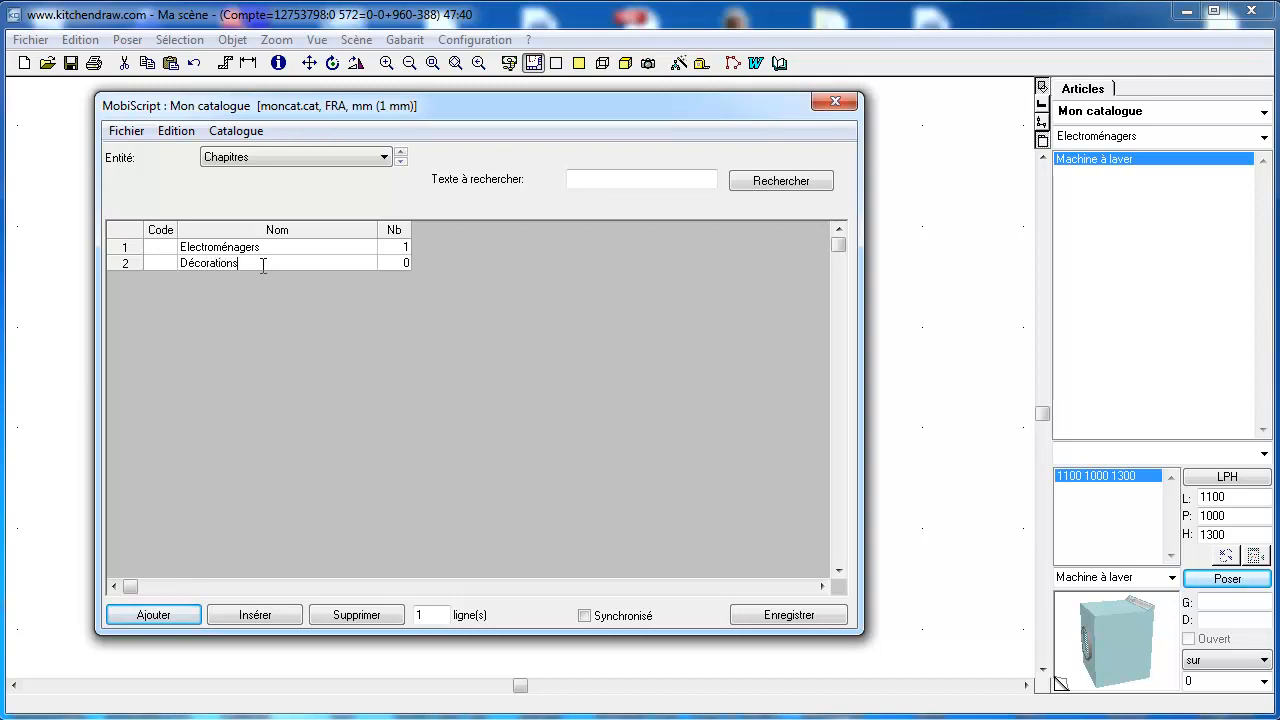
{"action": "left_click", "coordinate": [395, 264]}
Step: Show the blocks of the Décorations chapter and add a block named "Plante verte"
{"action": "left_click", "coordinate": [343, 159]}
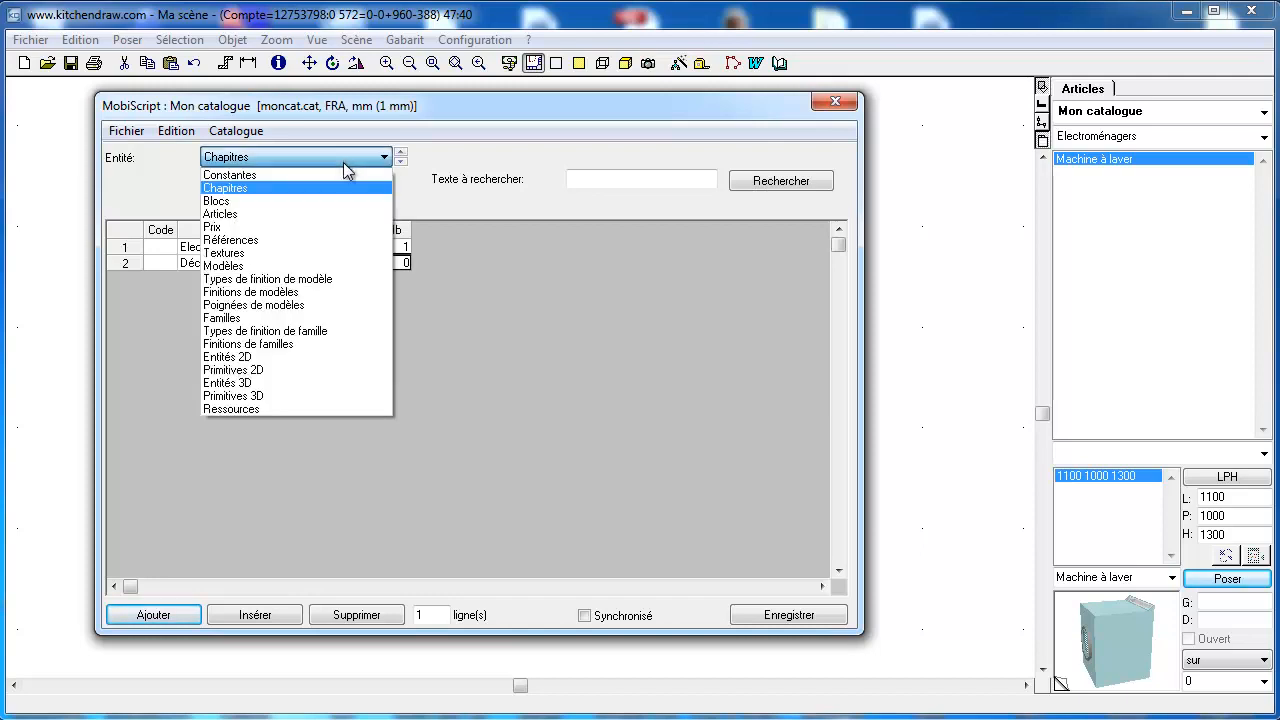
{"action": "left_click", "coordinate": [341, 200]}
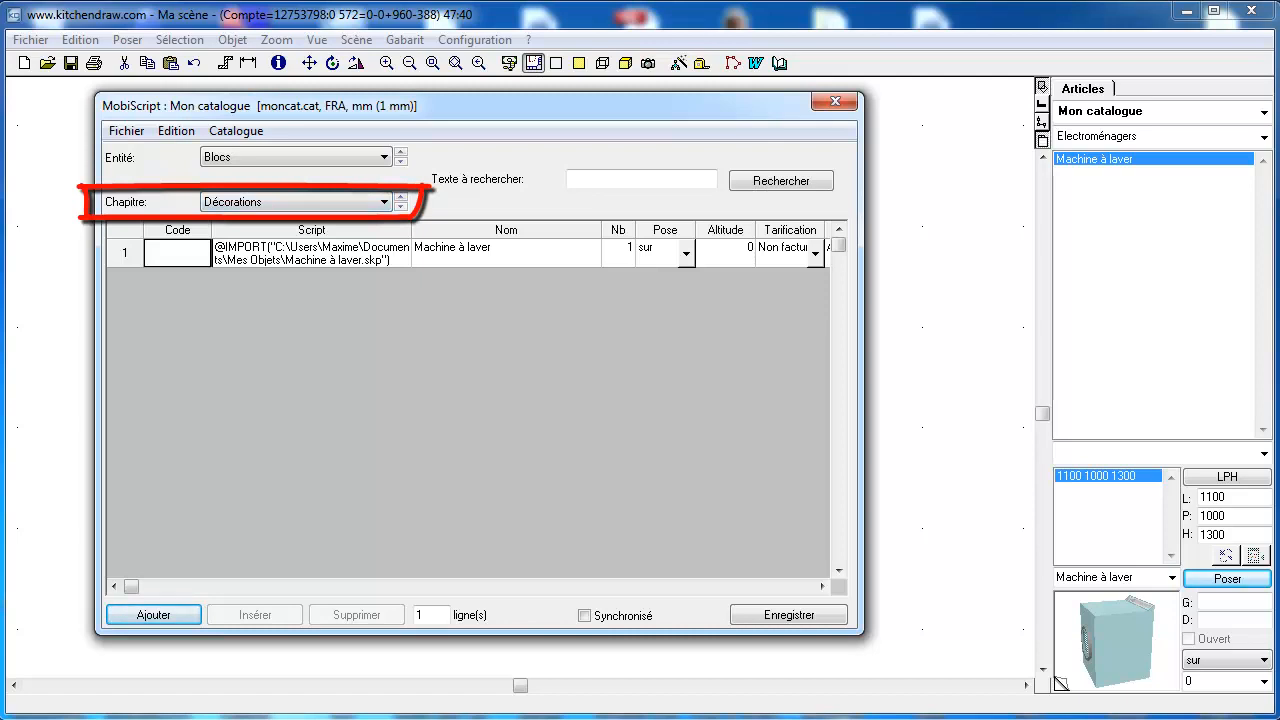
{"action": "left_click", "coordinate": [380, 204]}
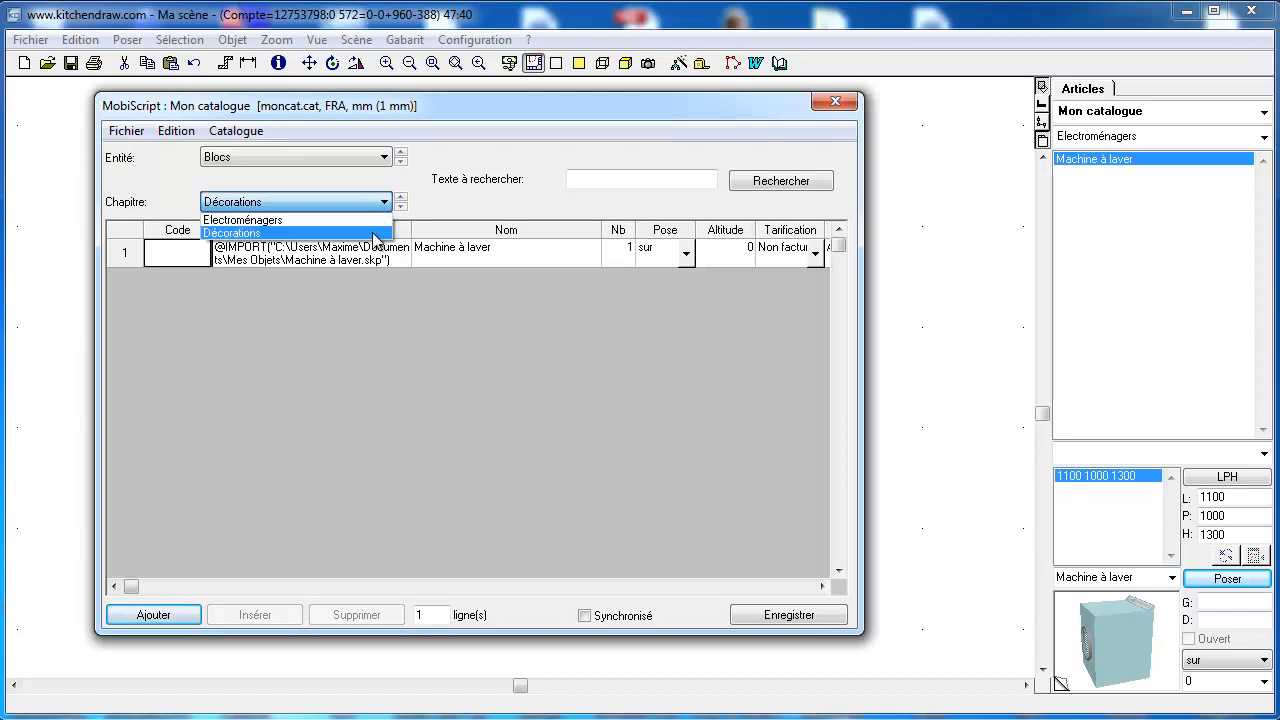
{"action": "left_click", "coordinate": [374, 231]}
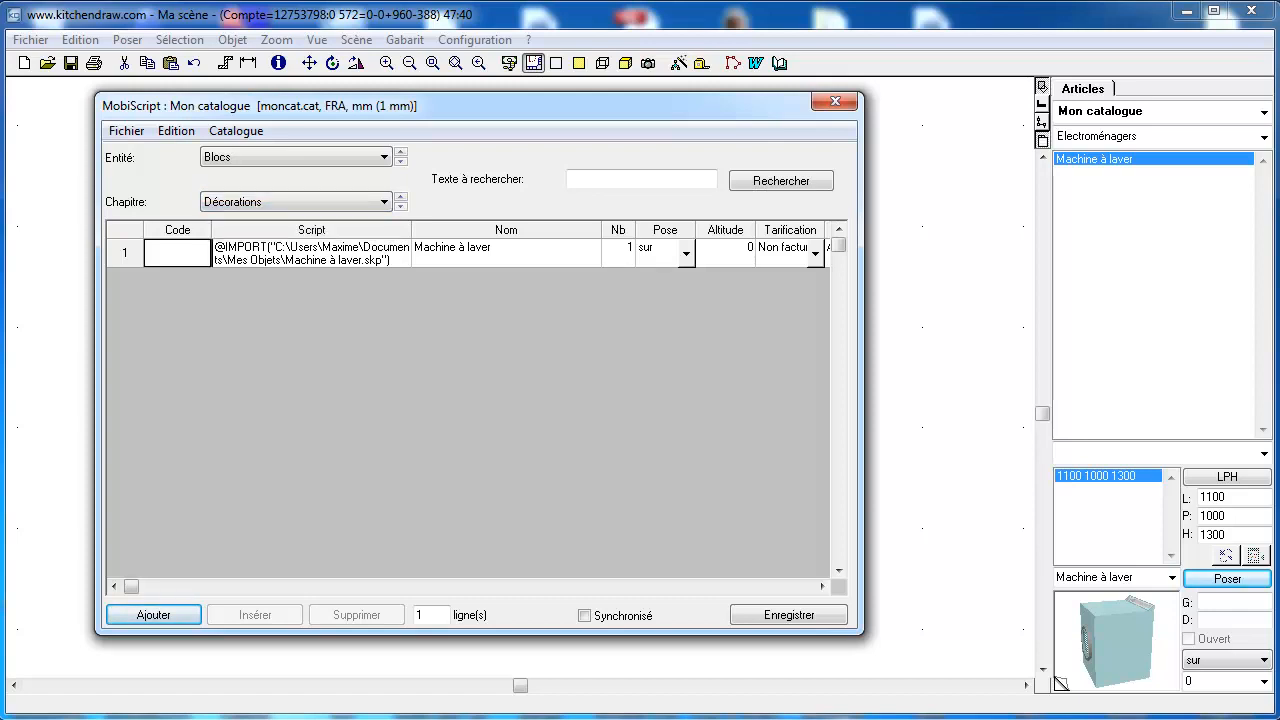
{"action": "left_click", "coordinate": [154, 615]}
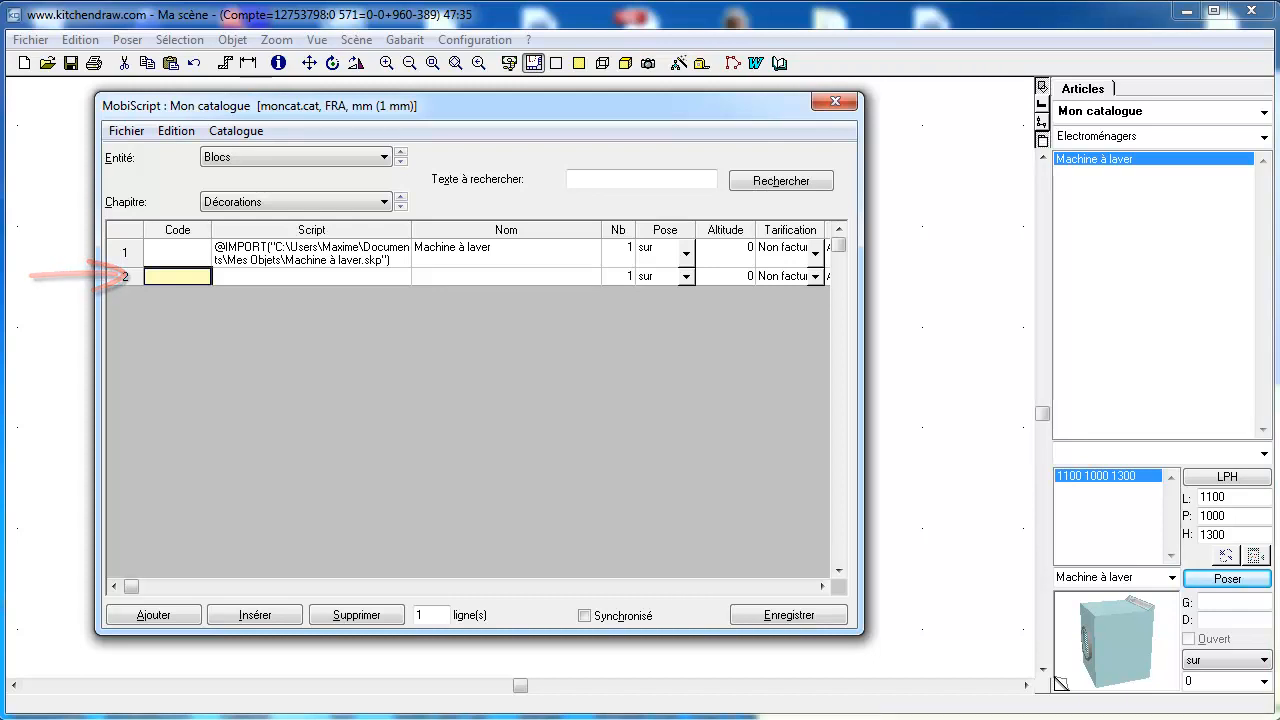
{"action": "left_click", "coordinate": [514, 280]}
{"action": "type", "text": "Plante verte"}
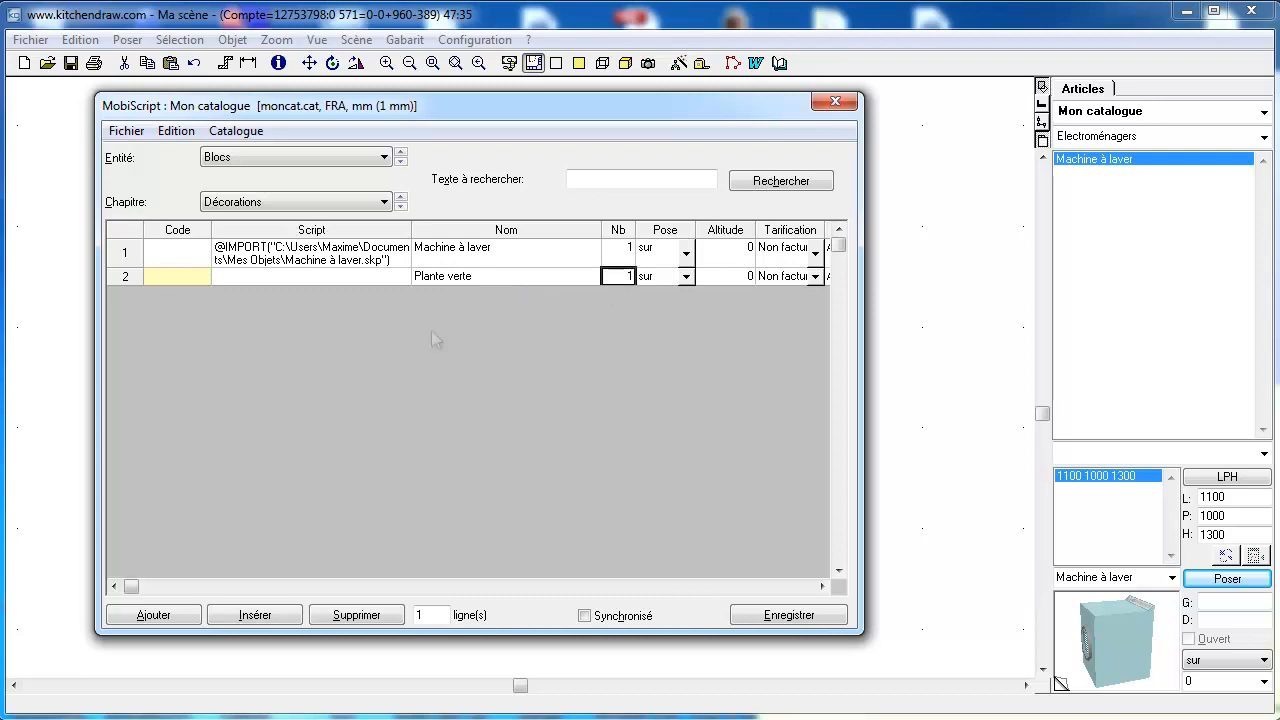
{"action": "left_click", "coordinate": [306, 279]}
{"action": "type", "text": "@IMPORT(\""}
{"action": "key", "text": "ctrl+v"}
{"action": "type", "text": "\")"}
{"action": "left_click", "coordinate": [512, 278]}
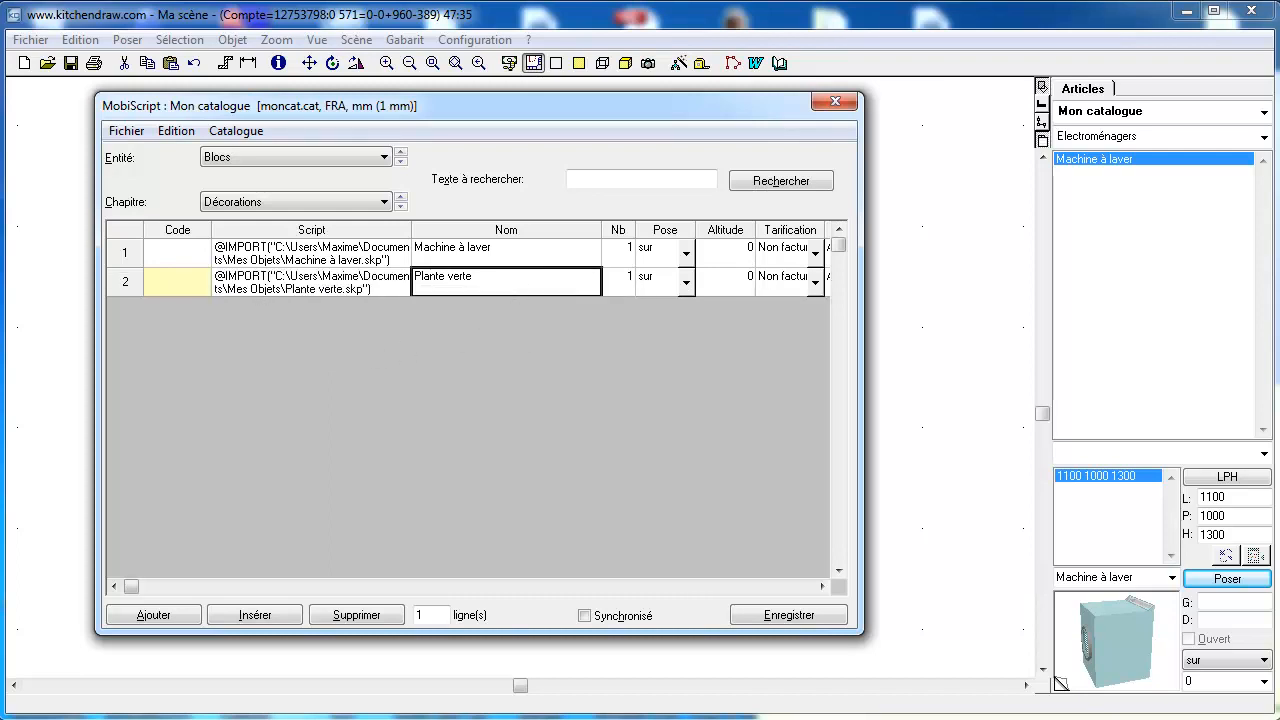
Step: Define the plant's article with key reference Plante verte, width 930, depth 853 and height 1039, and save the catalogue
{"action": "left_click", "coordinate": [339, 157]}
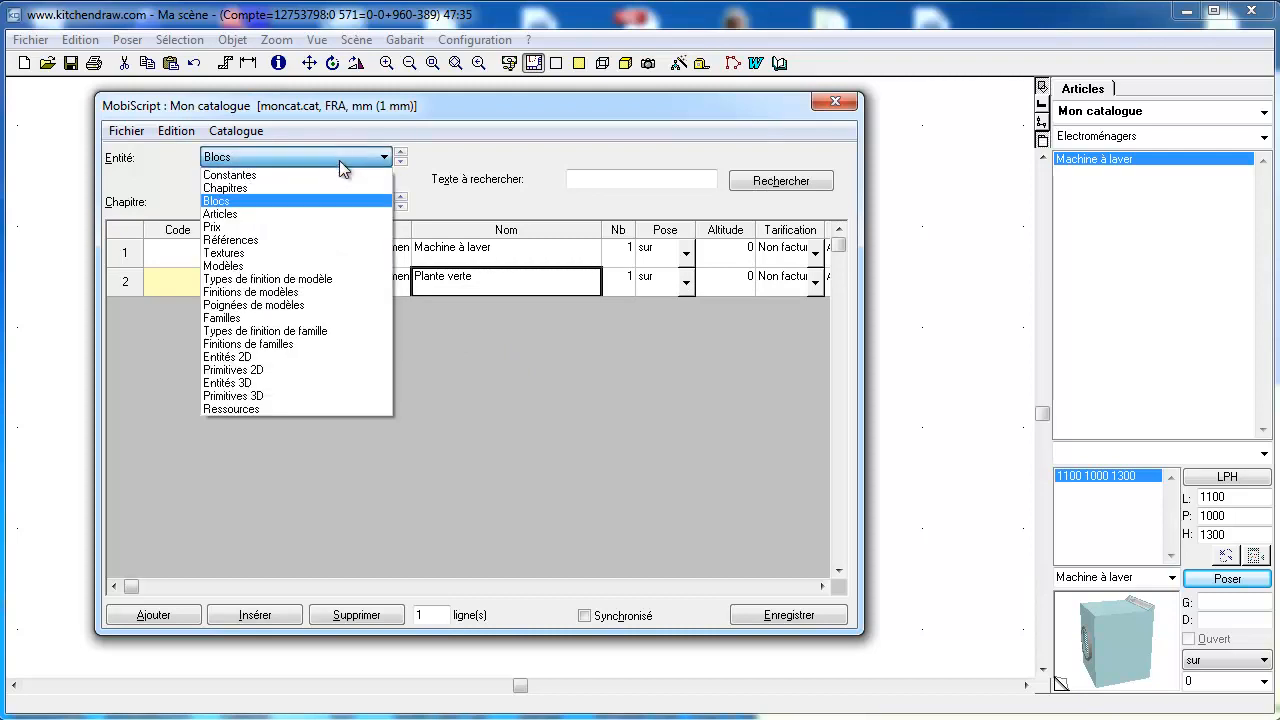
{"action": "left_click", "coordinate": [336, 213]}
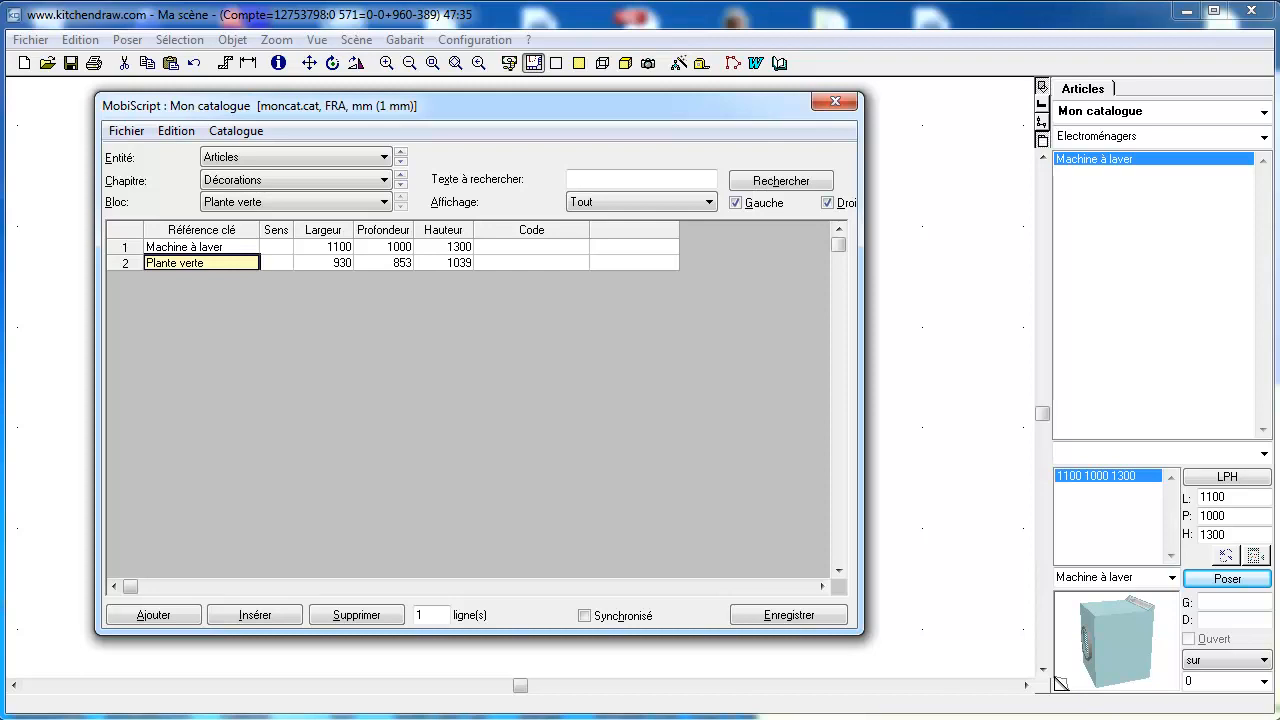
{"action": "left_click", "coordinate": [789, 616]}
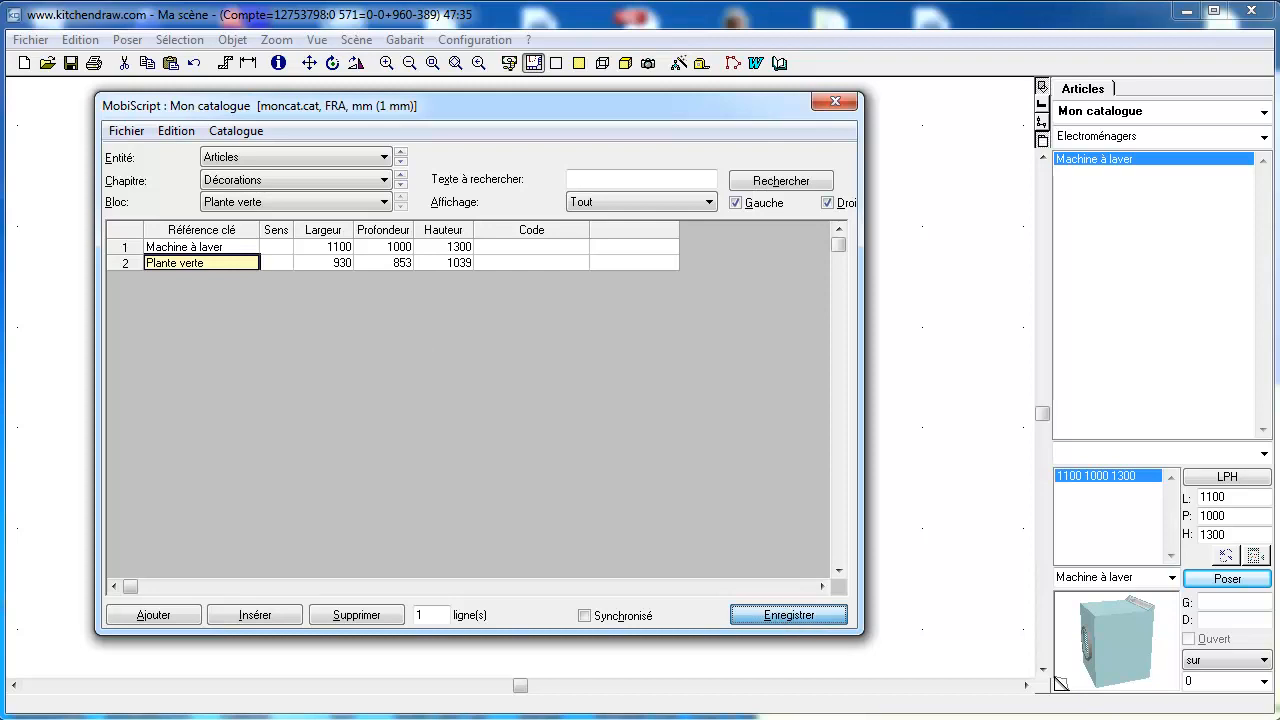